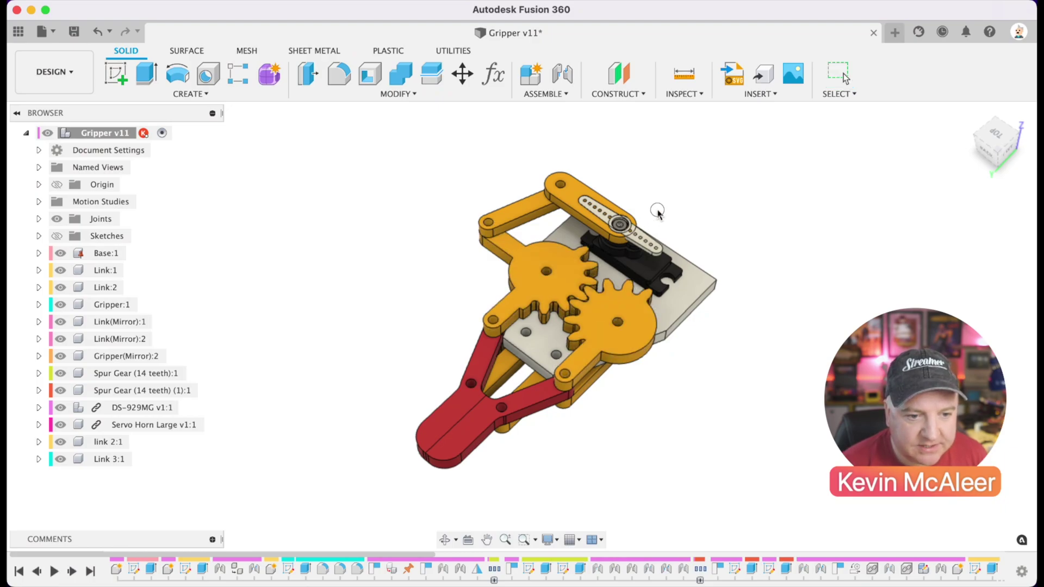
Step: Swing the servo arm to open the gripper jaws, and revert the mechanism to its captured position
drag(650, 244, 757, 190)
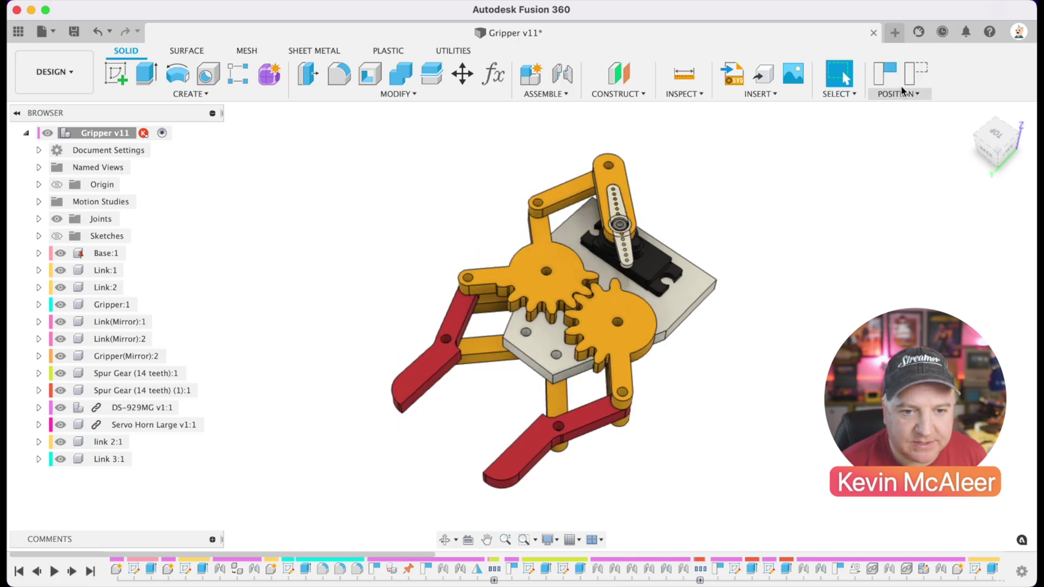
click(916, 74)
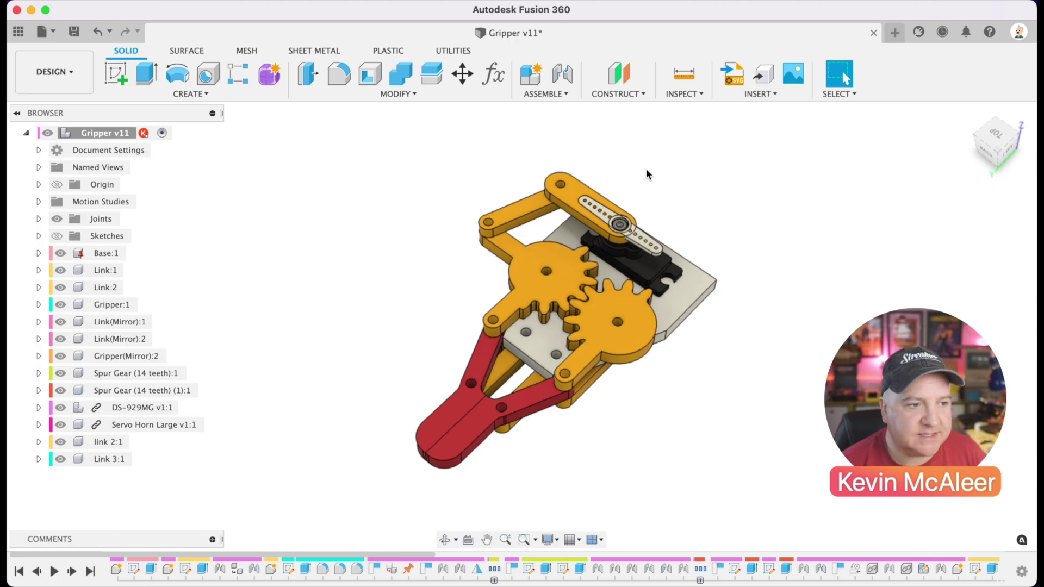
Step: Set up an export of the Gripper v11 design as OBJ Files (*.obj), and cancel the export
click(52, 32)
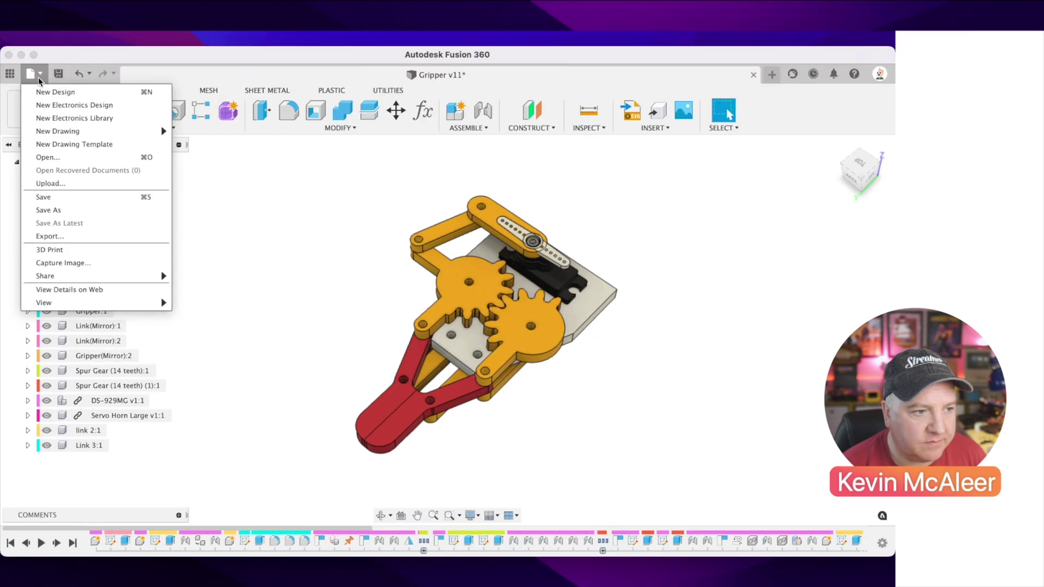
click(54, 236)
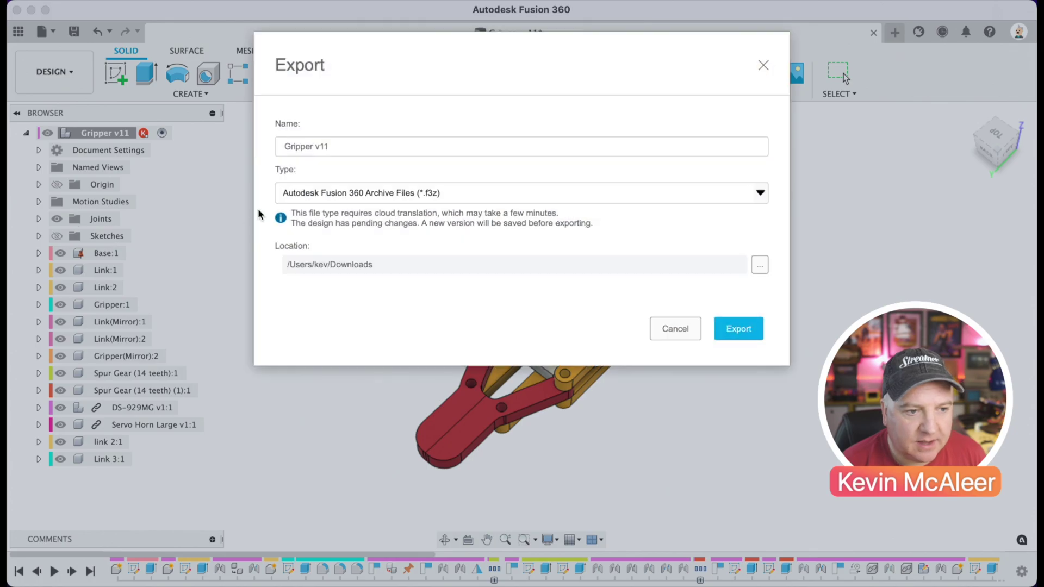
click(316, 193)
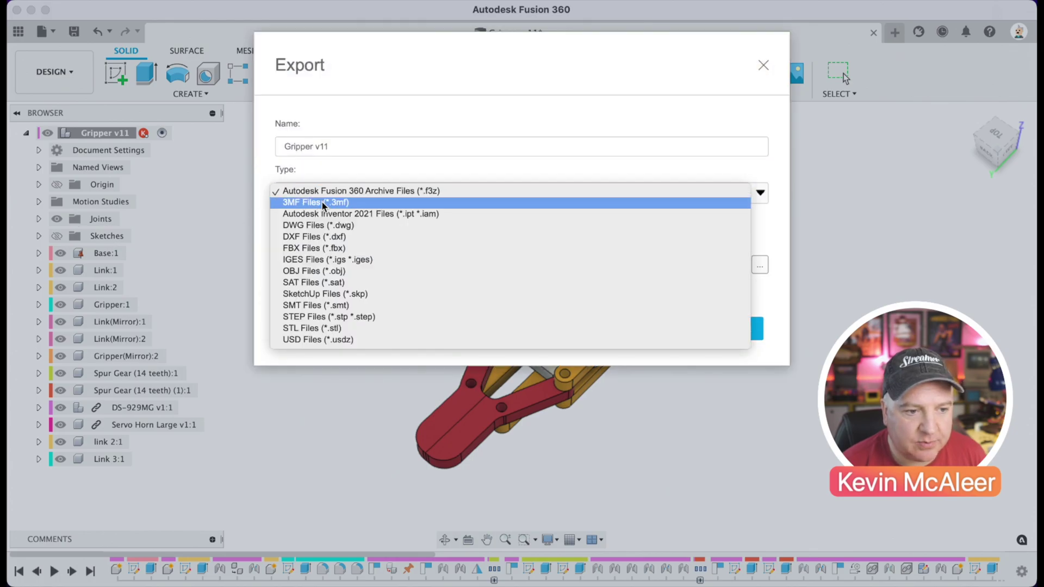
click(321, 272)
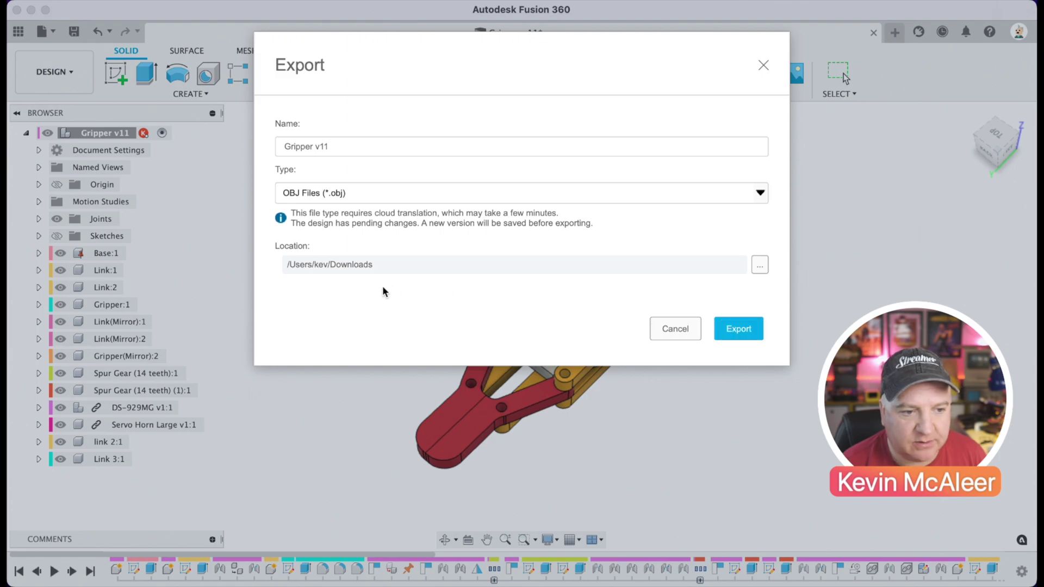
click(661, 331)
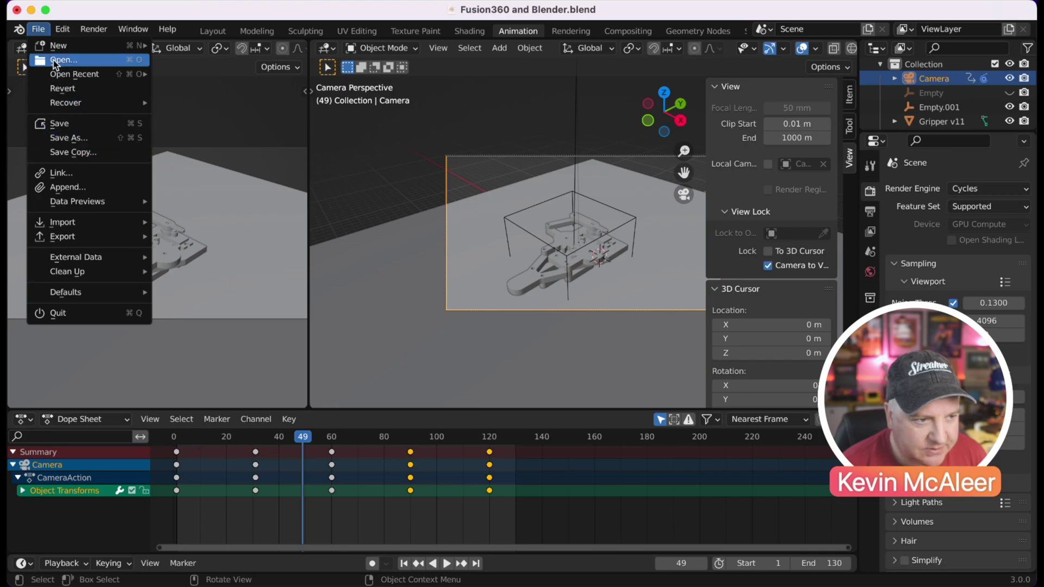
Step: Switch to Blender, create a new General file and delete the default cube
mouse_move(54, 46)
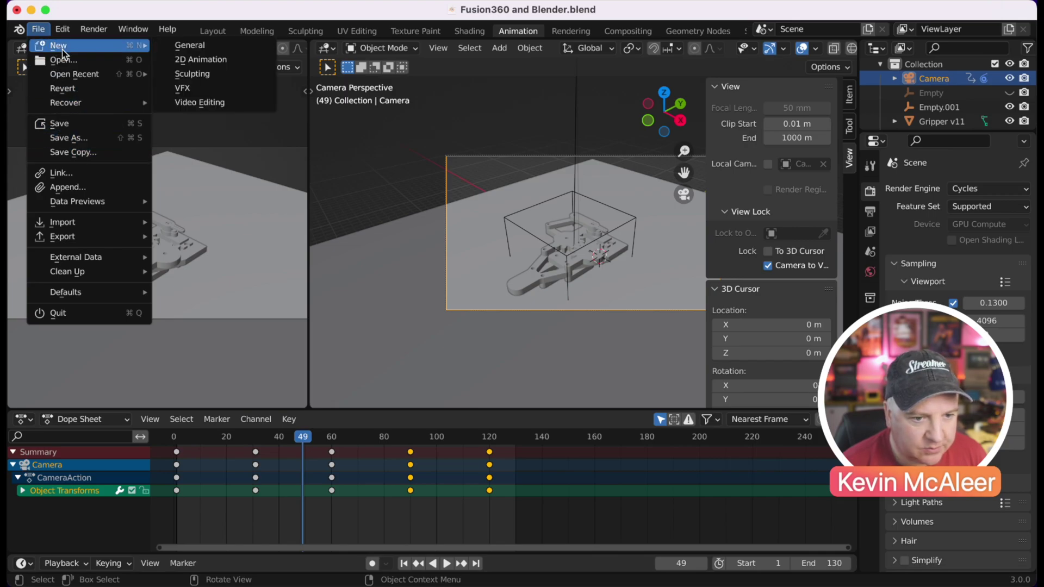
click(189, 45)
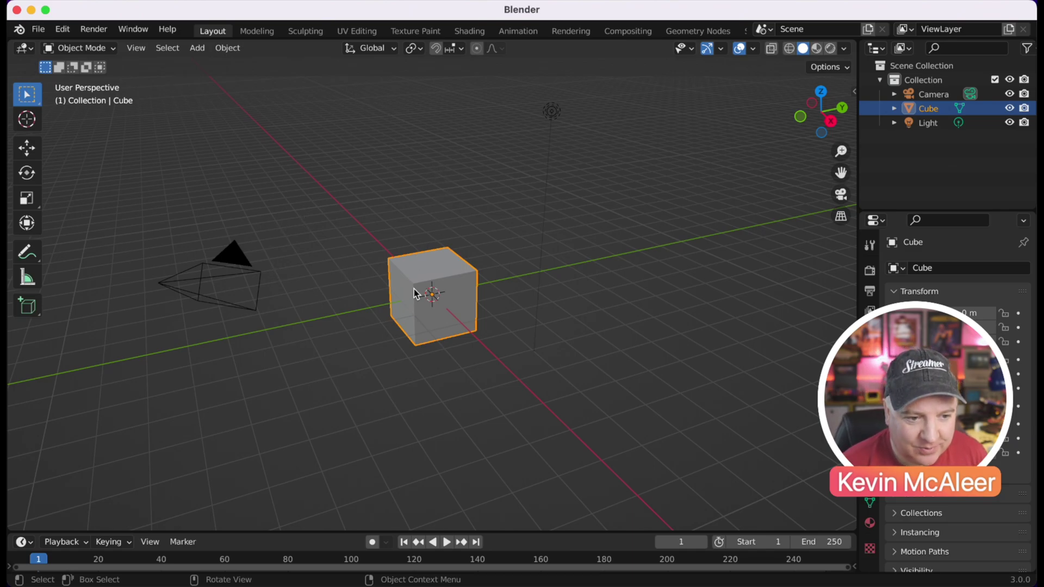
key(x)
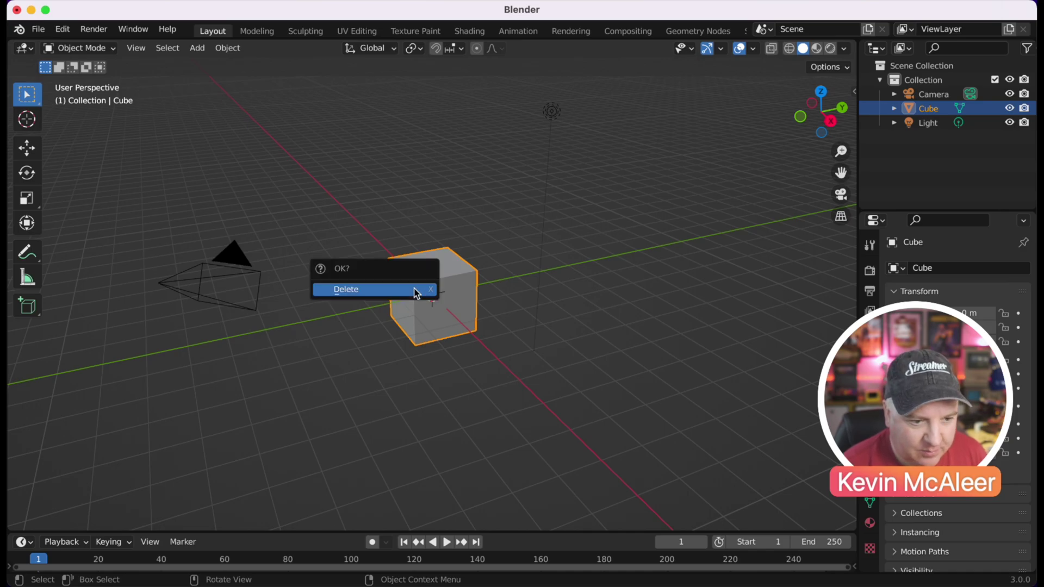
click(414, 292)
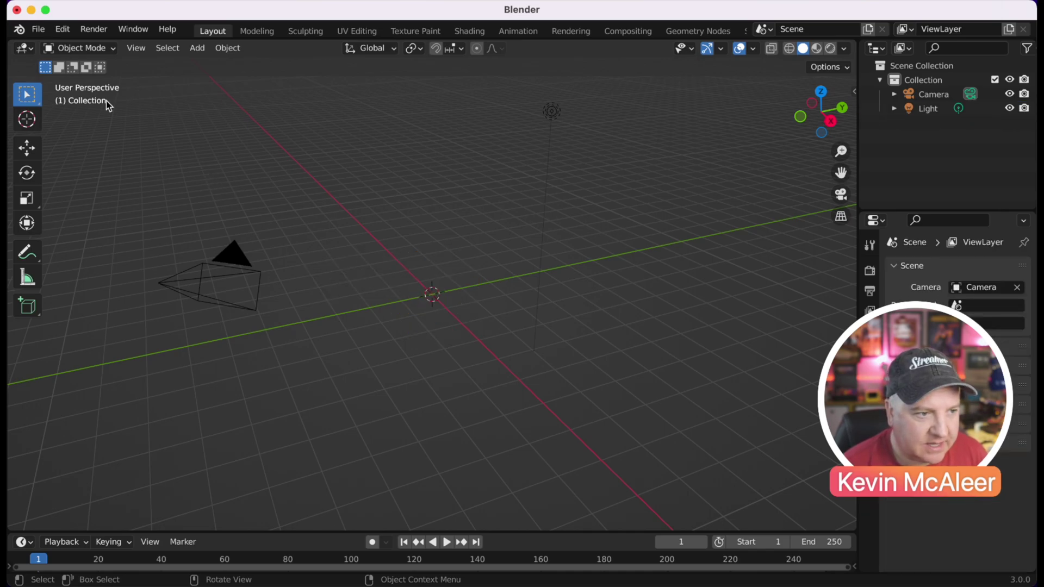
Step: Import Gripper v11.obj from the Downloads folder as a Wavefront (.obj) model
click(41, 30)
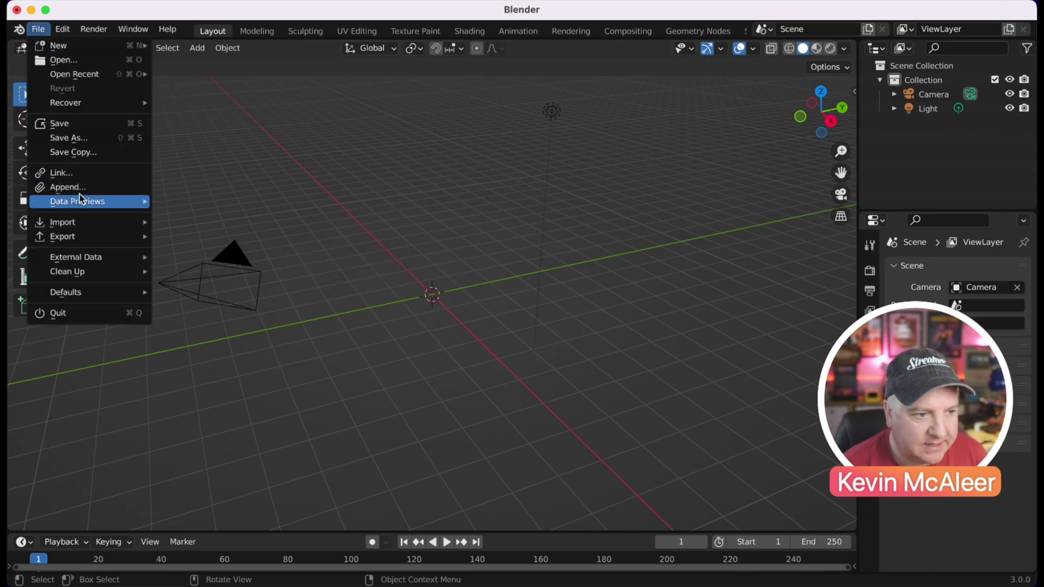
mouse_move(86, 221)
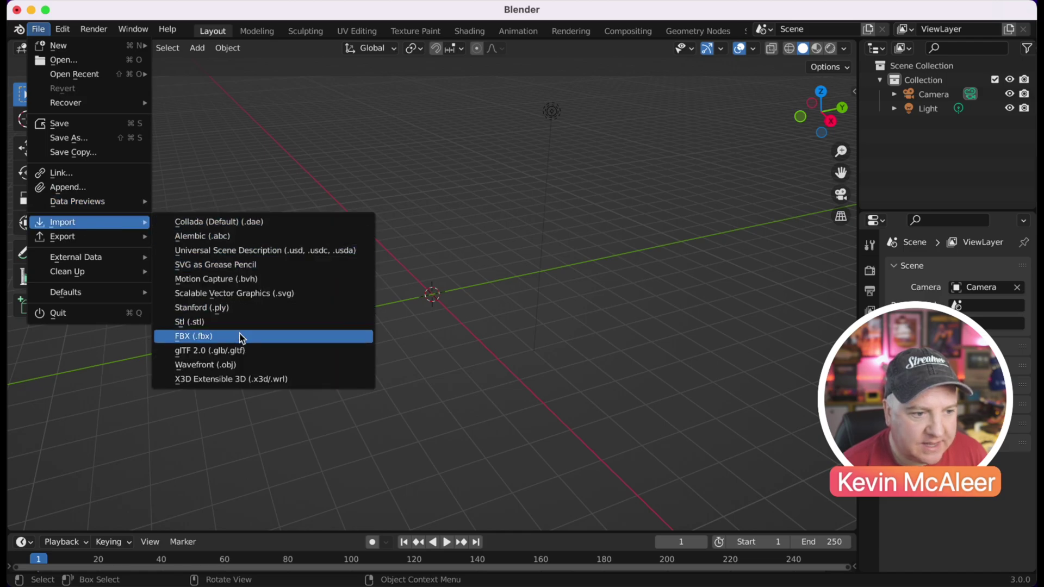
click(231, 363)
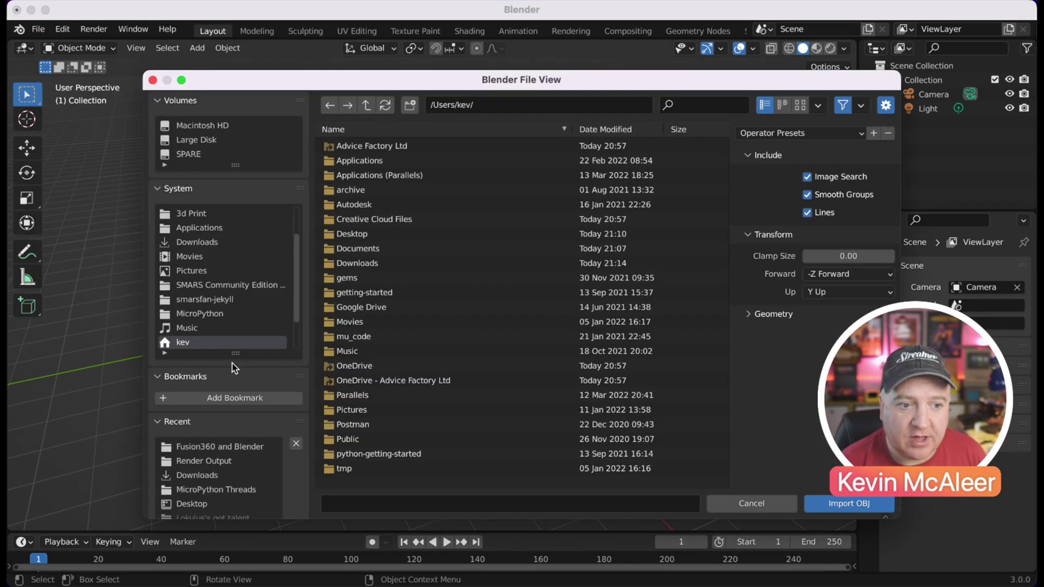
double_click(357, 263)
scroll(385, 302, down, 10)
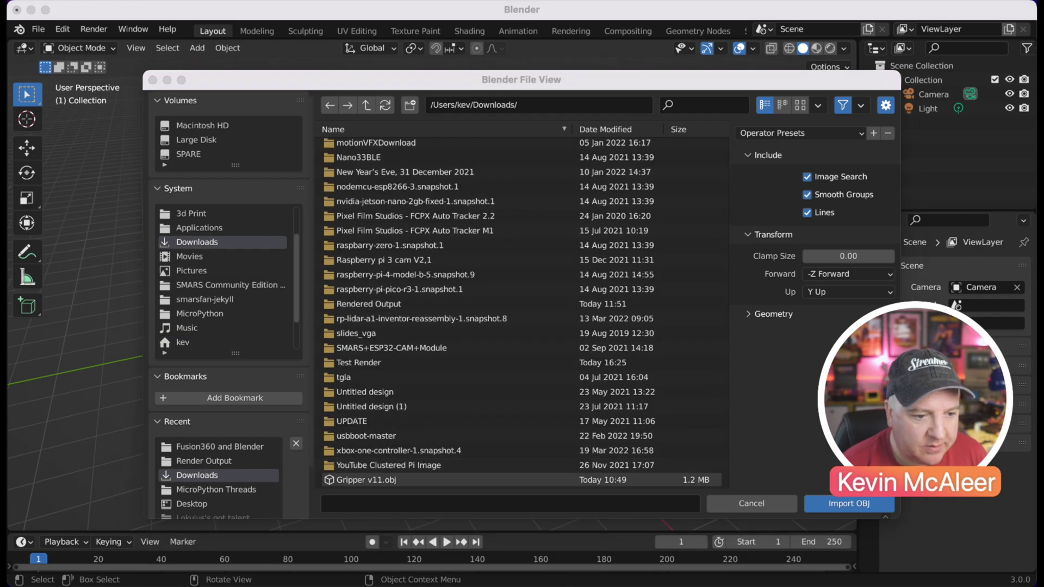
click(840, 504)
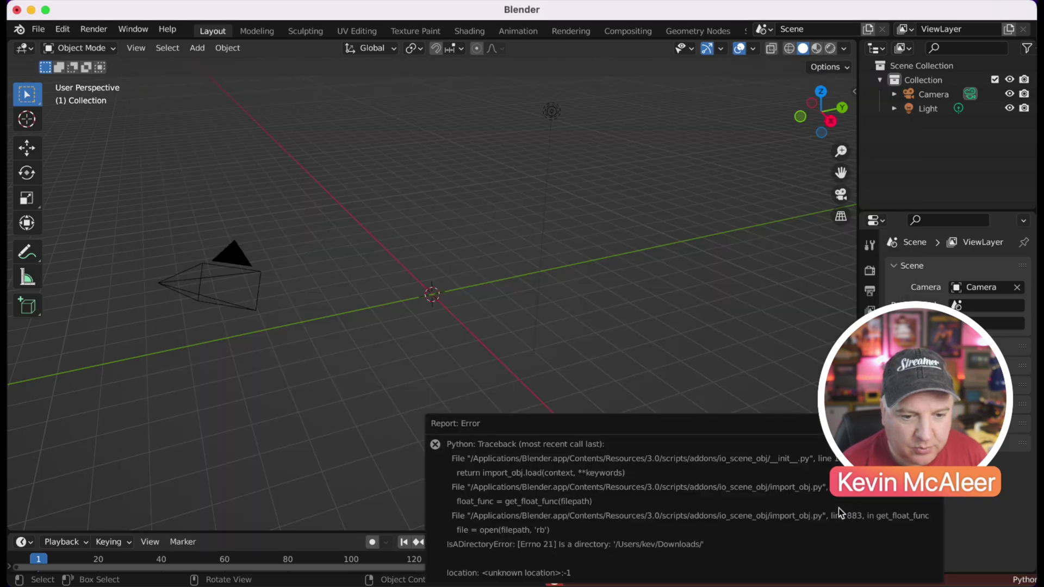
scroll(633, 253, down, 10)
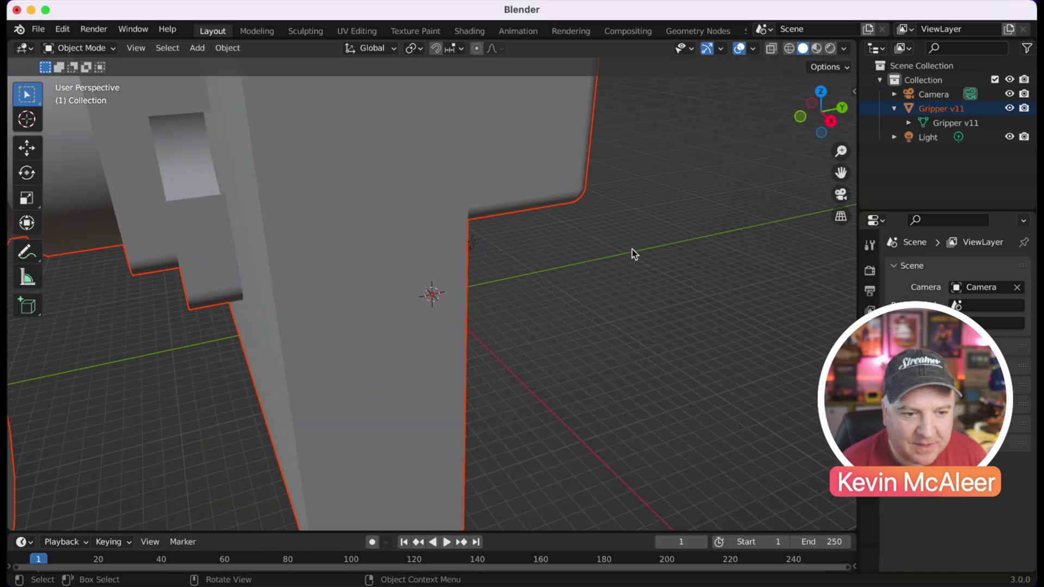
Step: Scale the imported Gripper v11 model down uniformly to about 0.161
scroll(634, 254, down, 8)
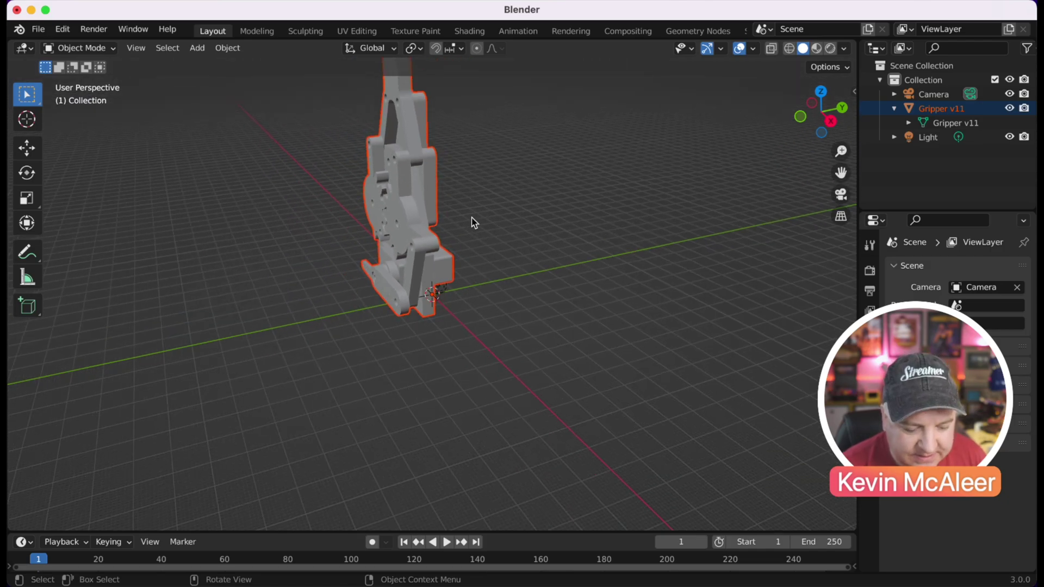
click(938, 112)
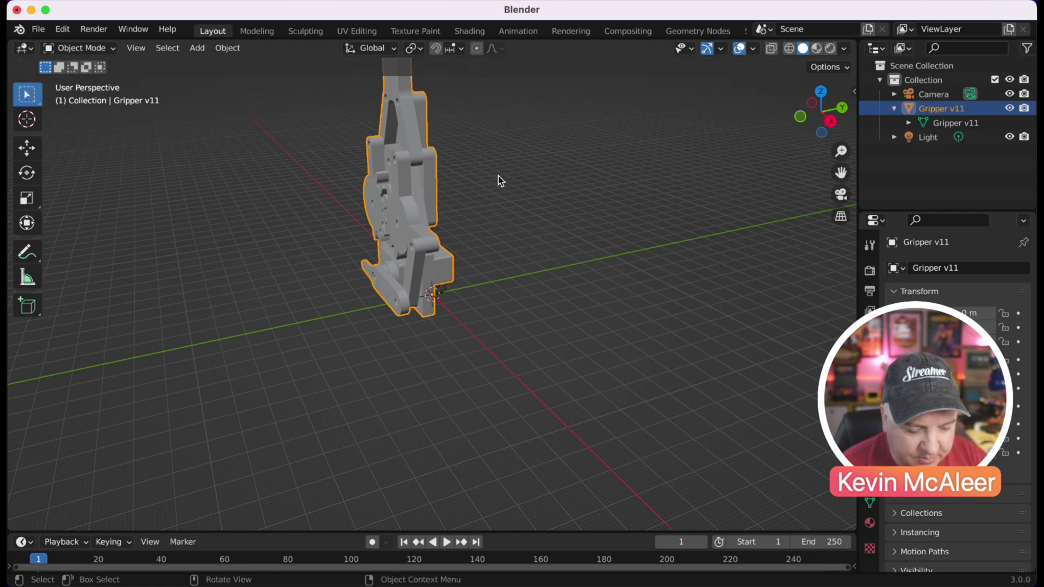
key(s)
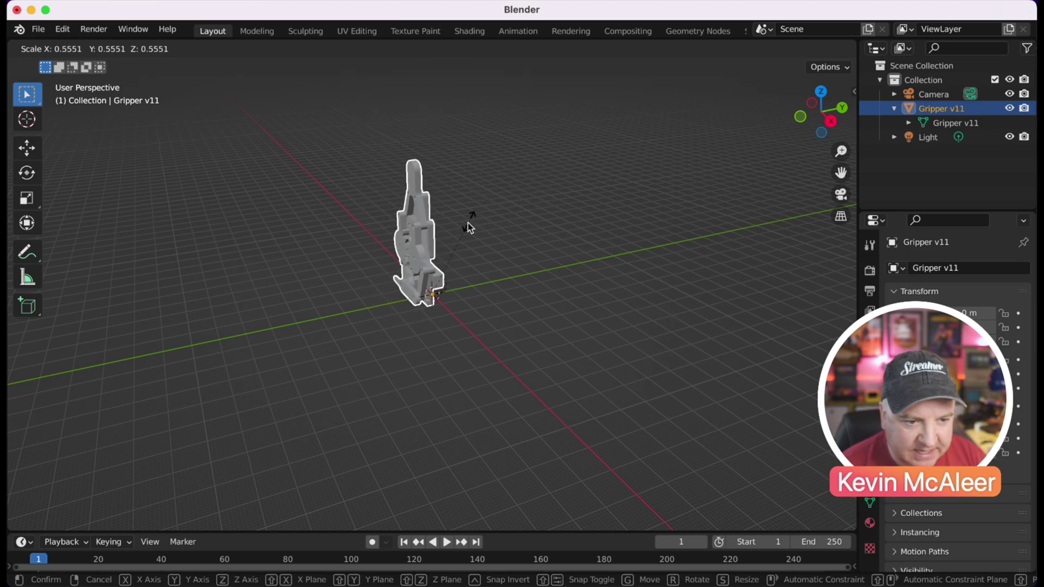
click(455, 285)
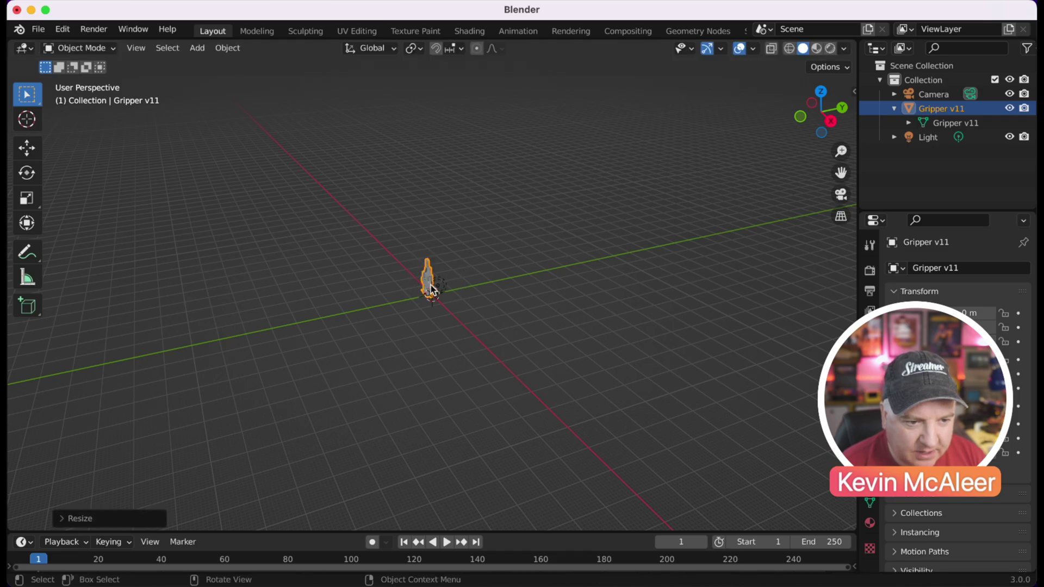
key(s)
click(447, 263)
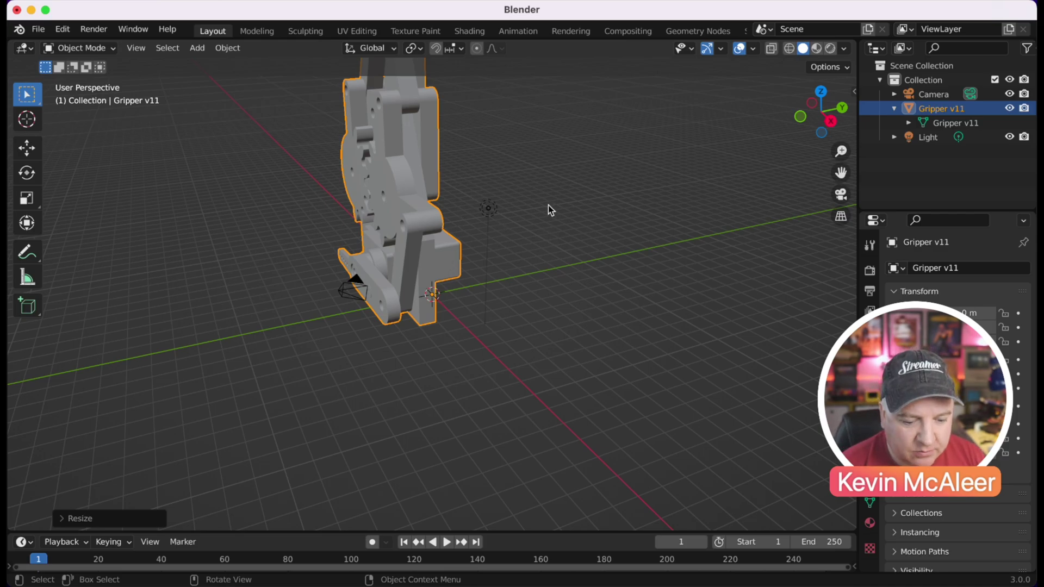
Step: Lay the gripper flat along the ground plane, setting its Y and Z rotation to 0° and levelling its X rotation
drag(821, 112, 716, 130)
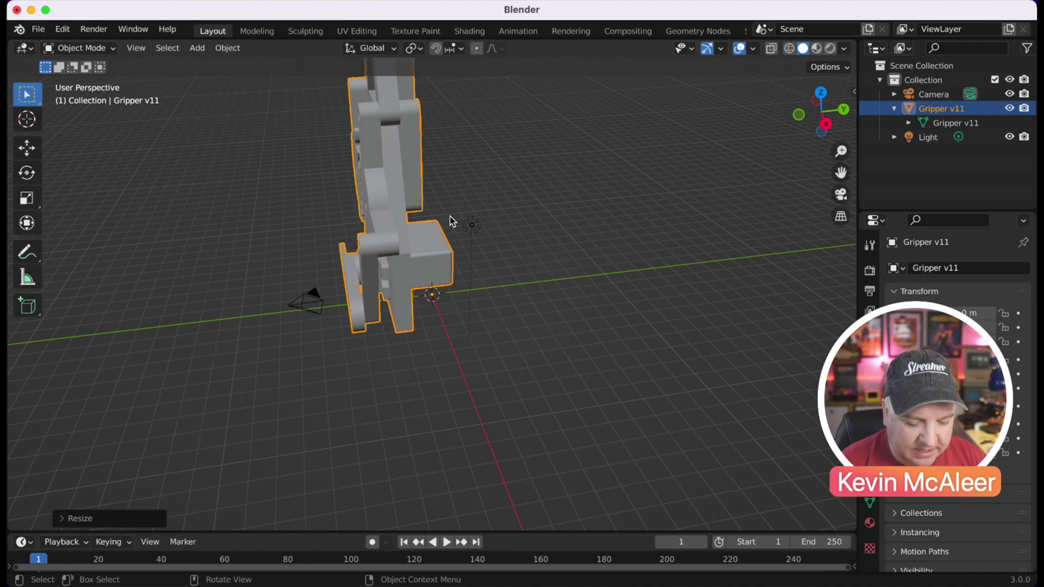
key(r)
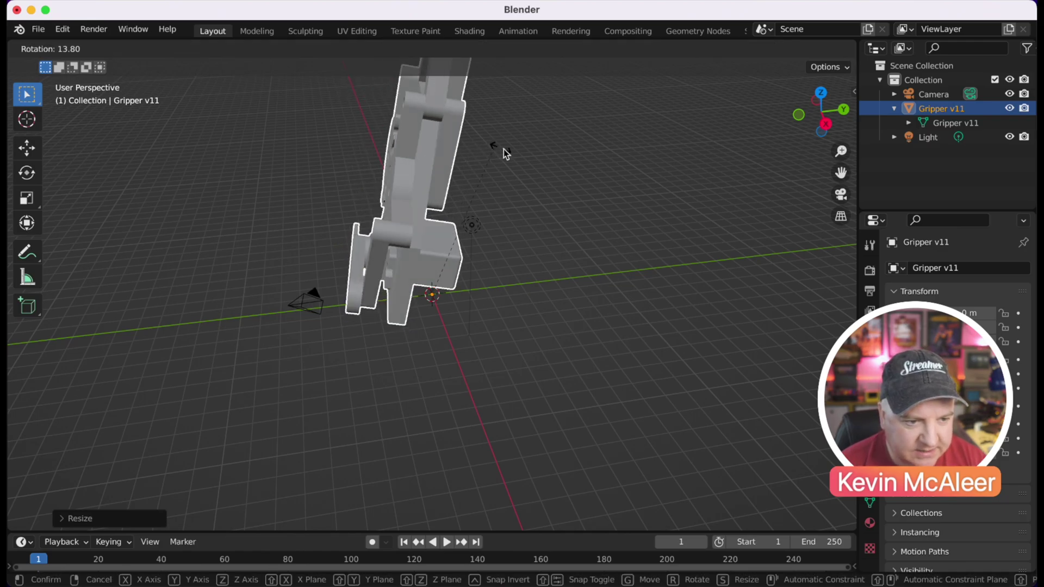
click(599, 338)
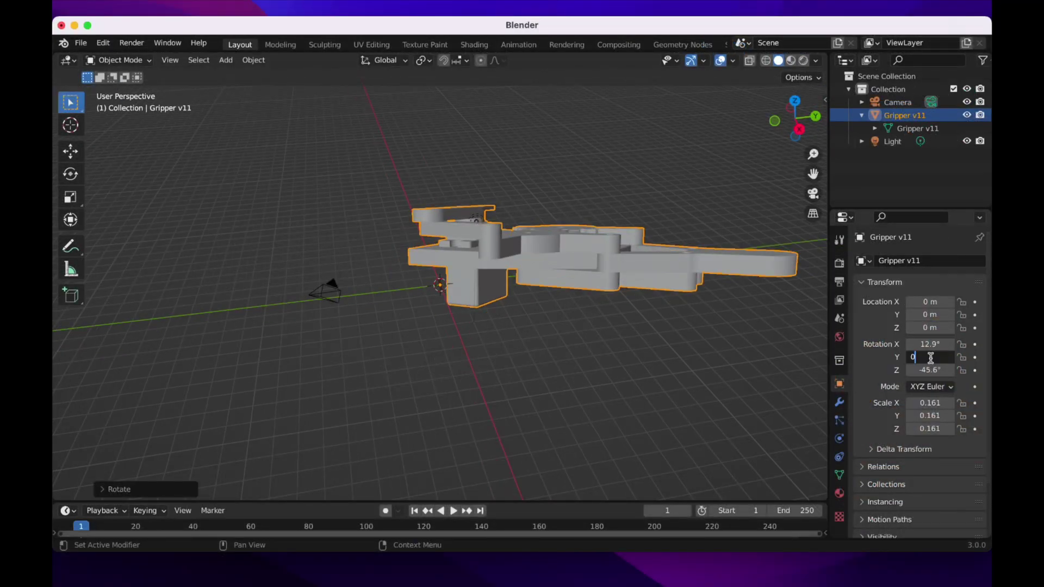
key(Return)
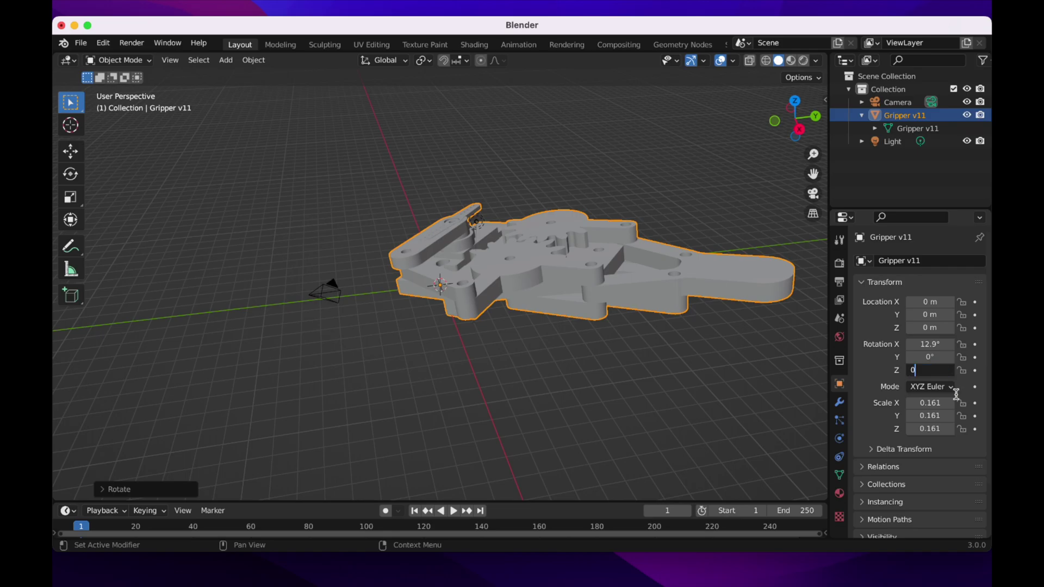
key(Return)
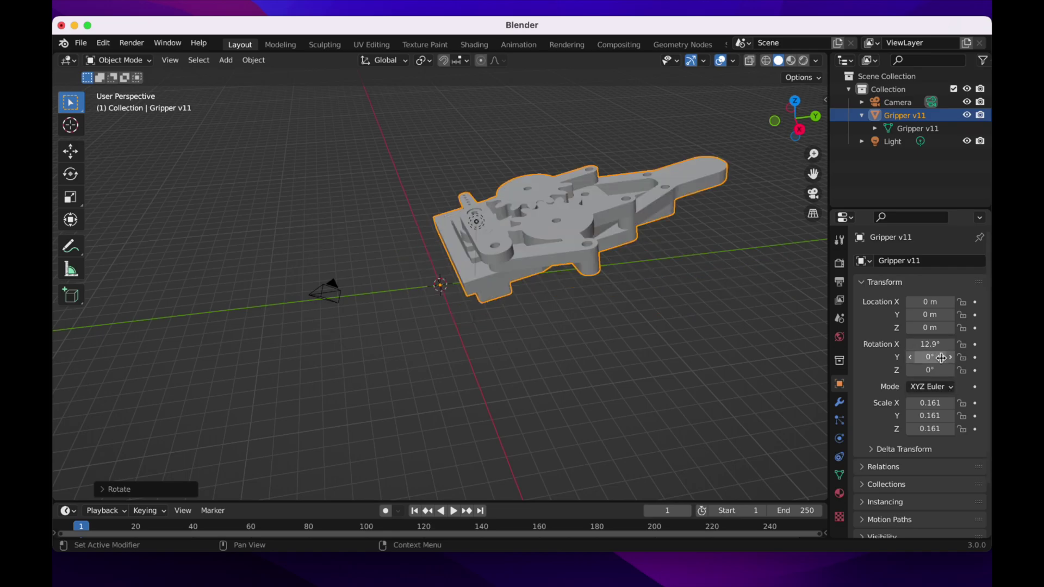
key(Return)
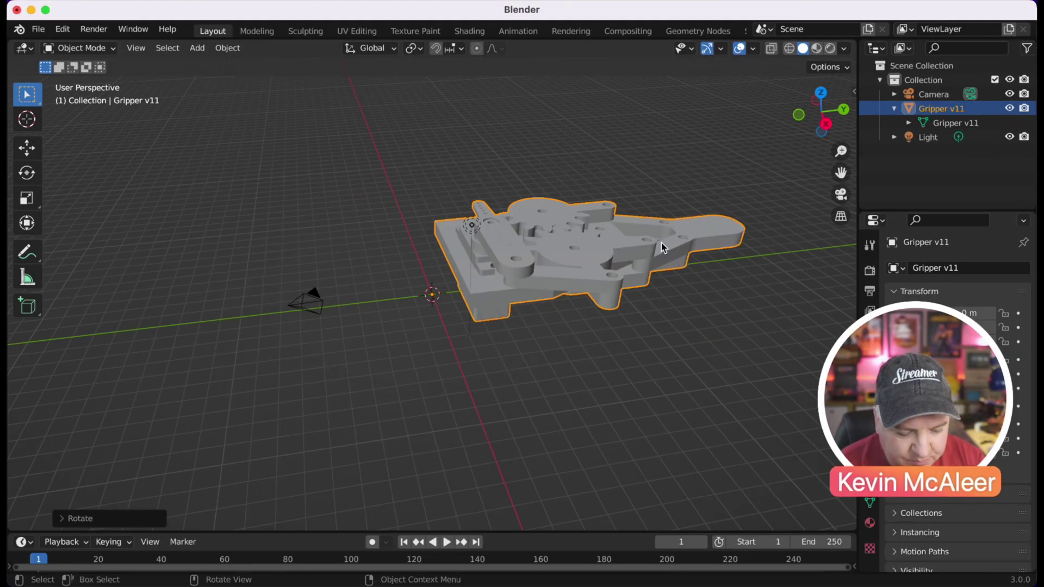
Step: Move the gripper across the world origin and raise it about 1.8 m so its underside meets the ground plane
key(g)
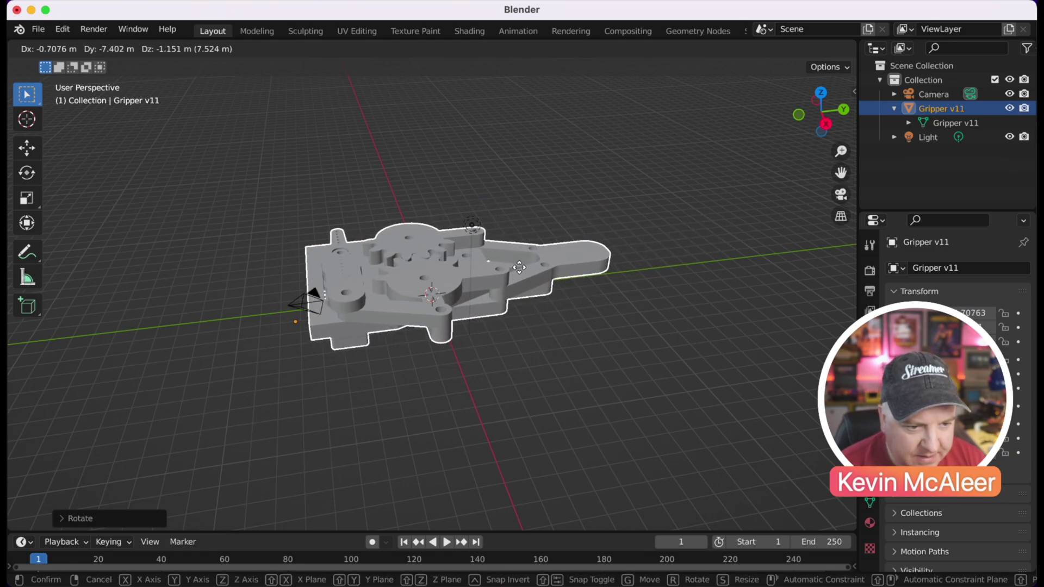
click(514, 265)
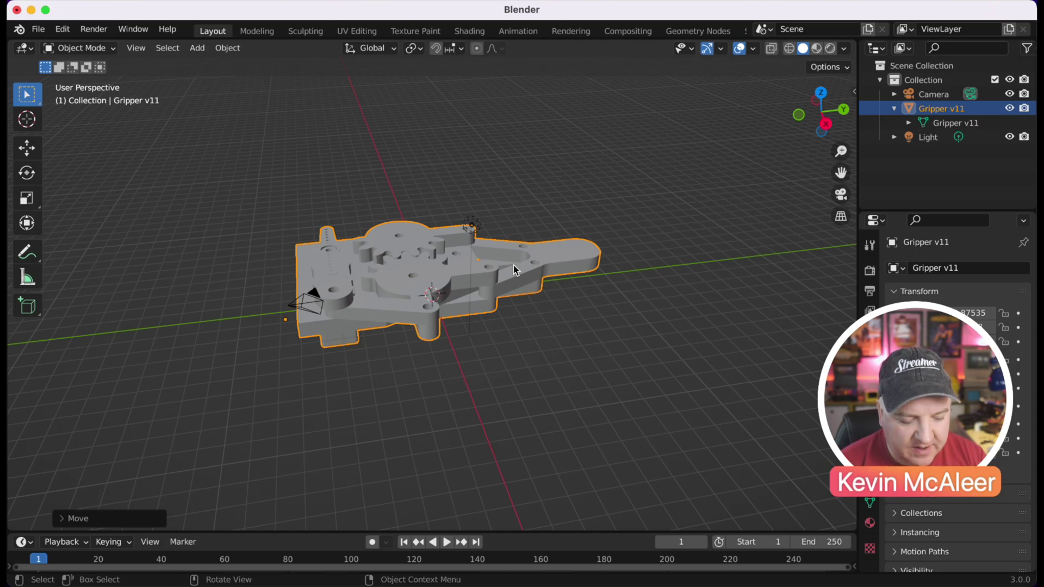
key(KP_1)
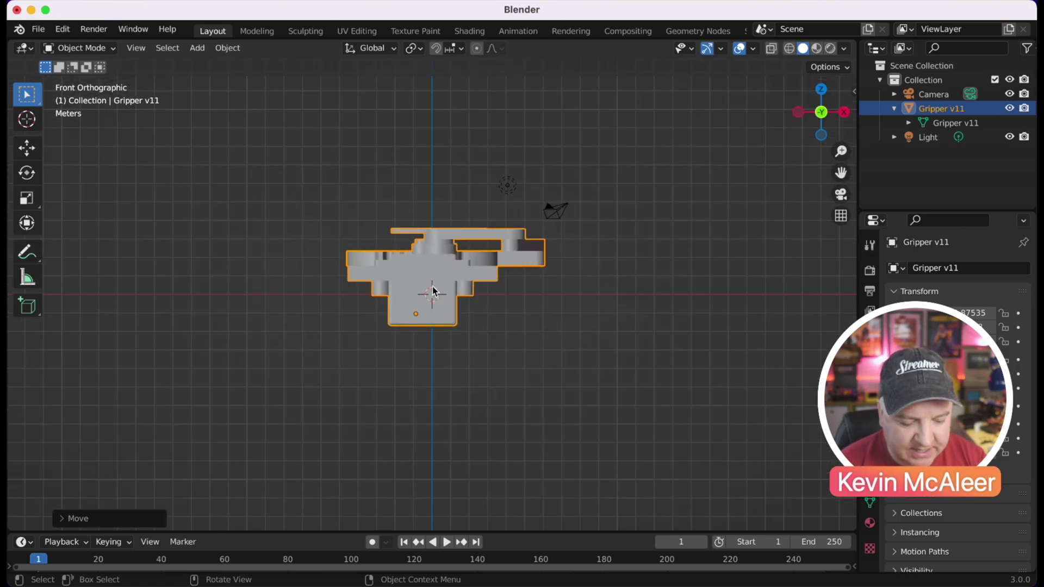
key(g)
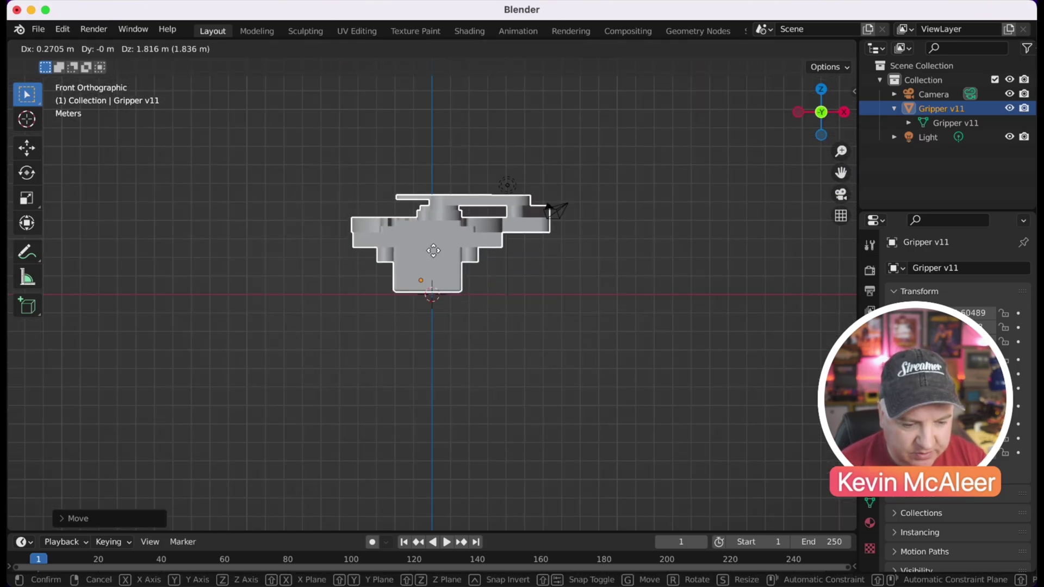
click(433, 251)
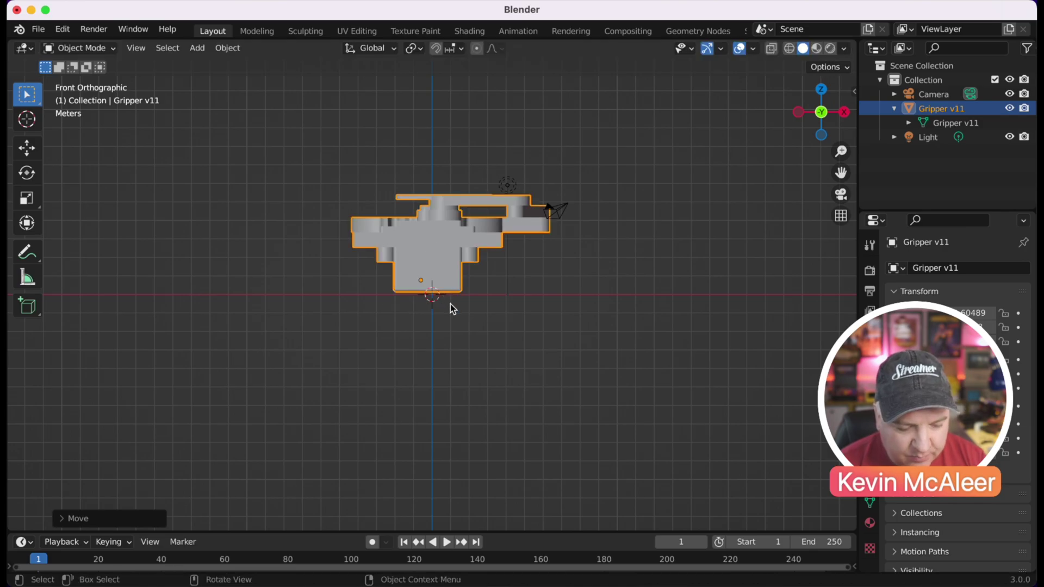
Step: Slide the gripper along the Y axis in the right view to centre it over the world origin
key(KP_3)
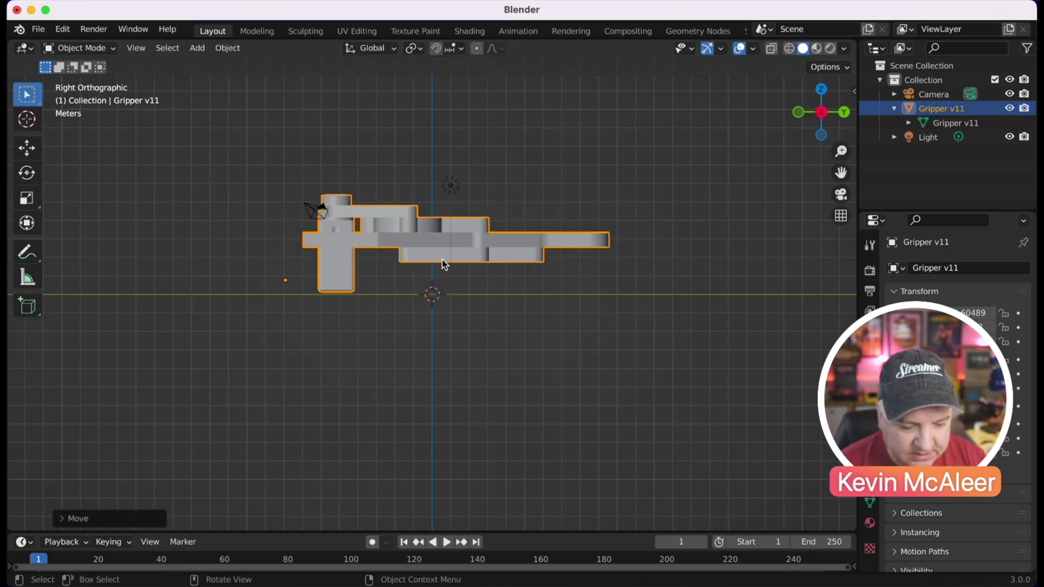
key(g)
click(419, 259)
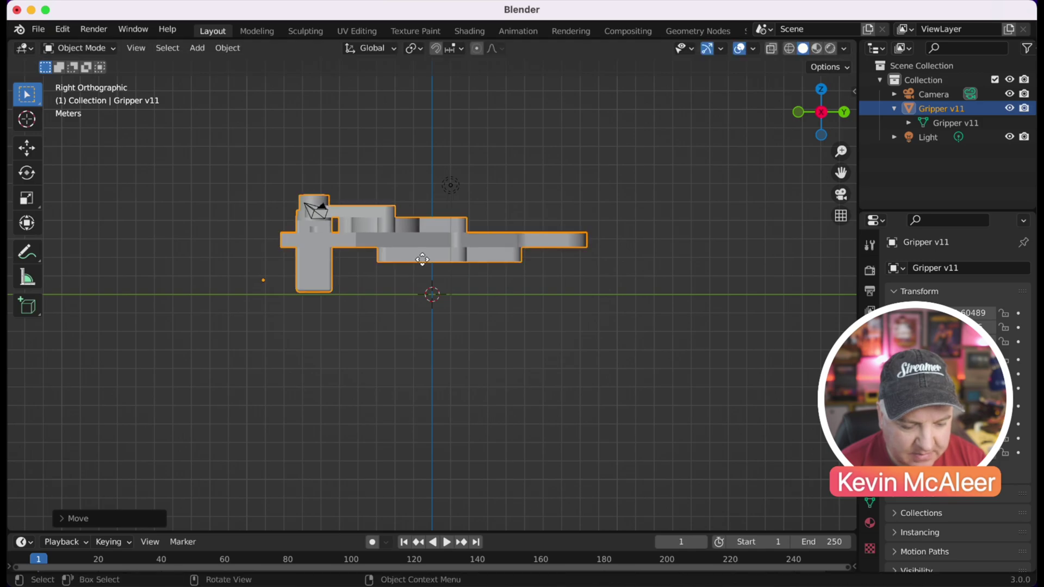
Step: Split the 3D viewport into two side-by-side views, one looking through the scene camera and one showing the gripper from the top
key(KP_7)
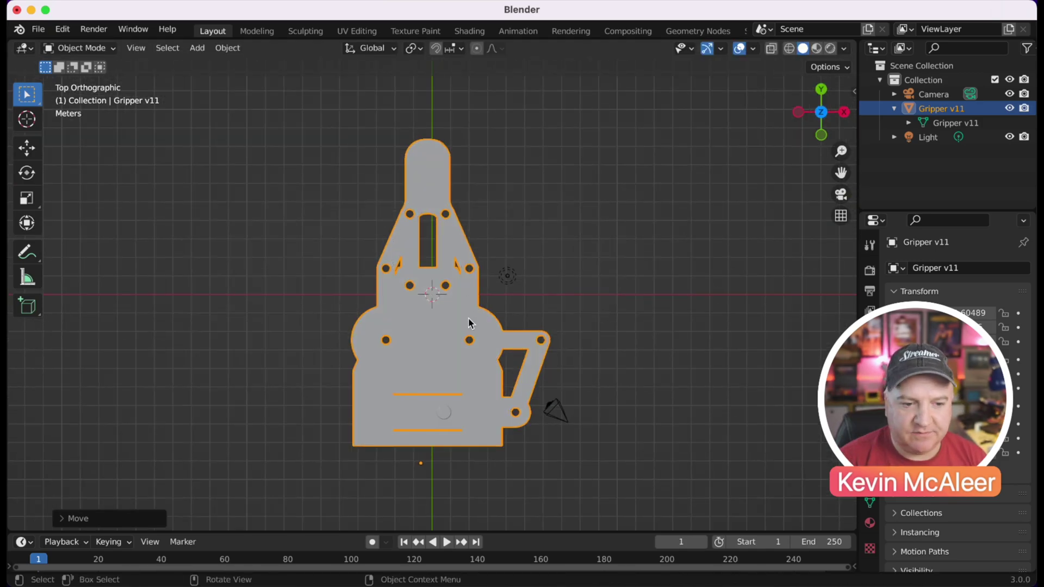
click(558, 410)
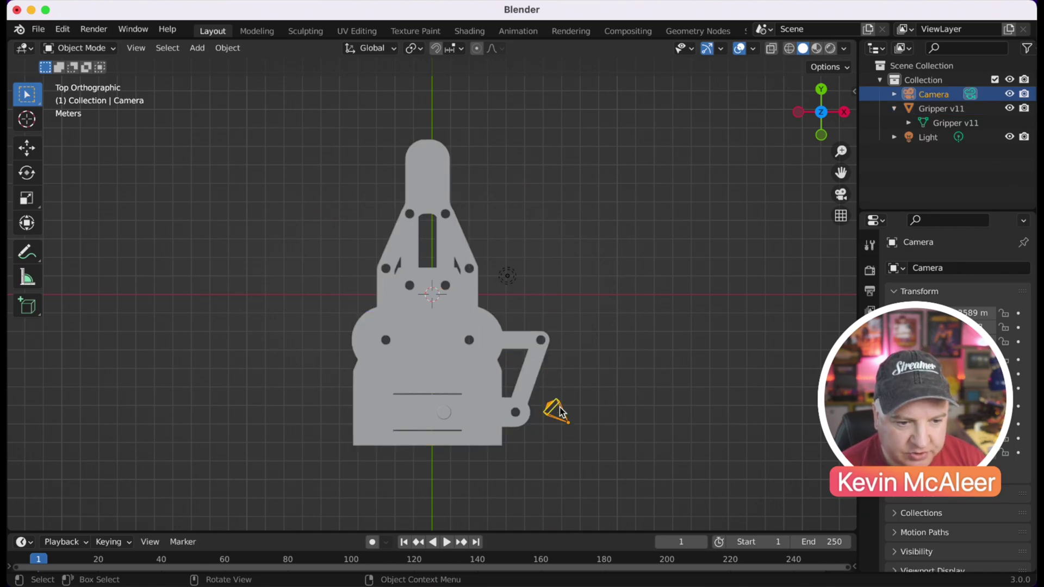
key(KP_0)
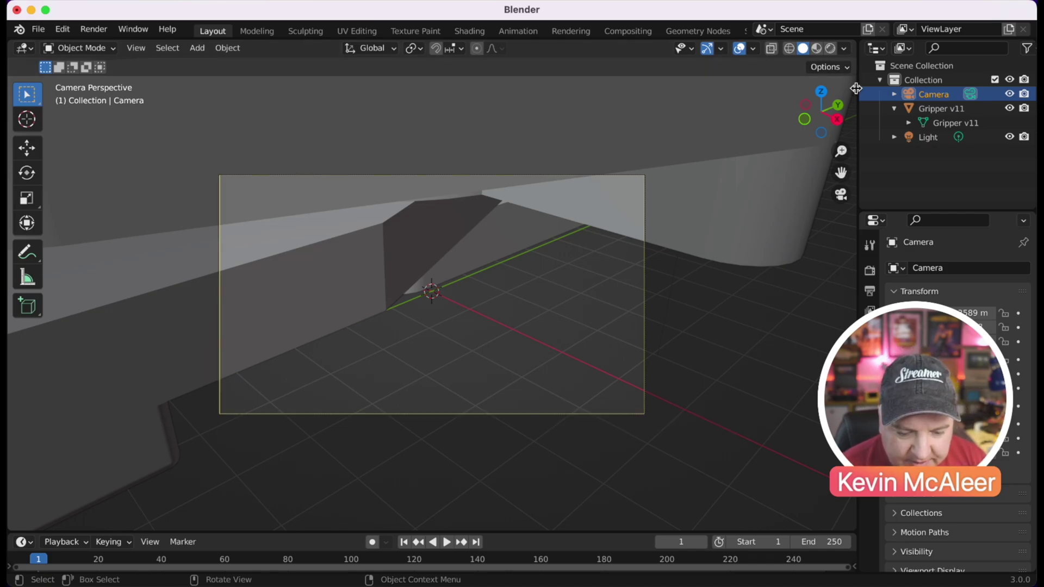
drag(856, 46, 469, 51)
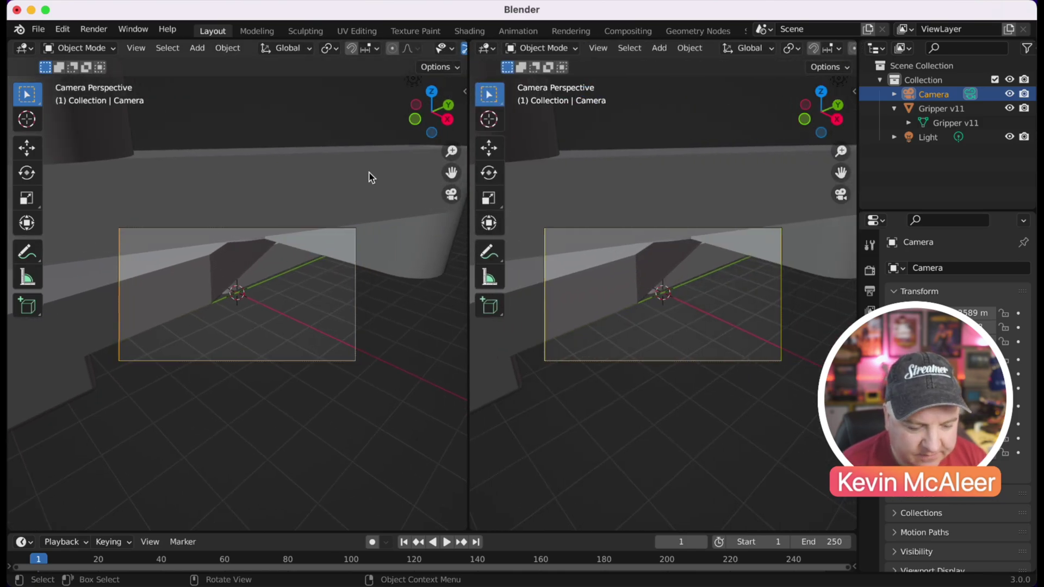
key(KP_7)
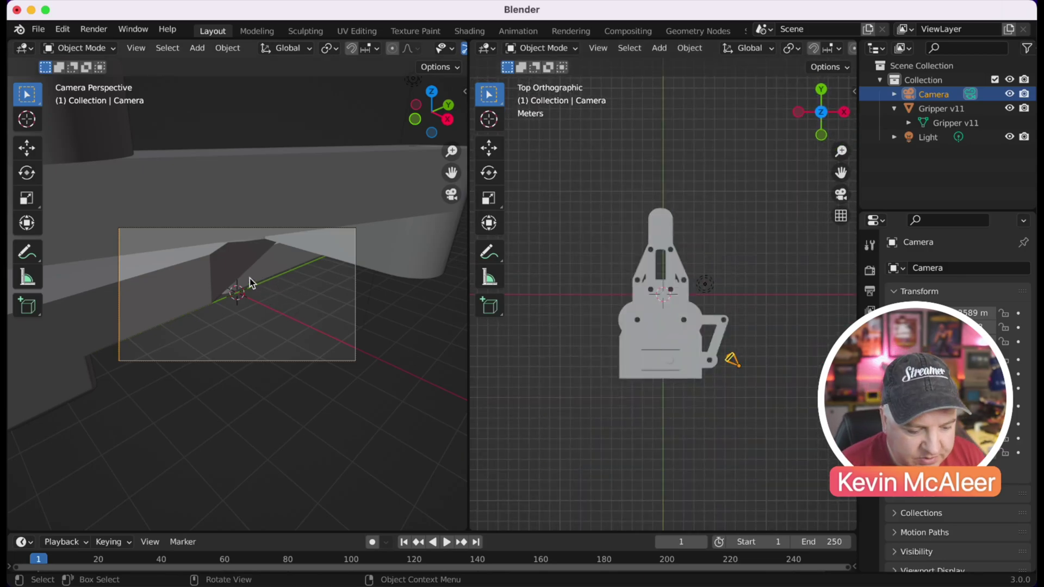
scroll(251, 282, up, 2)
key(KP_0)
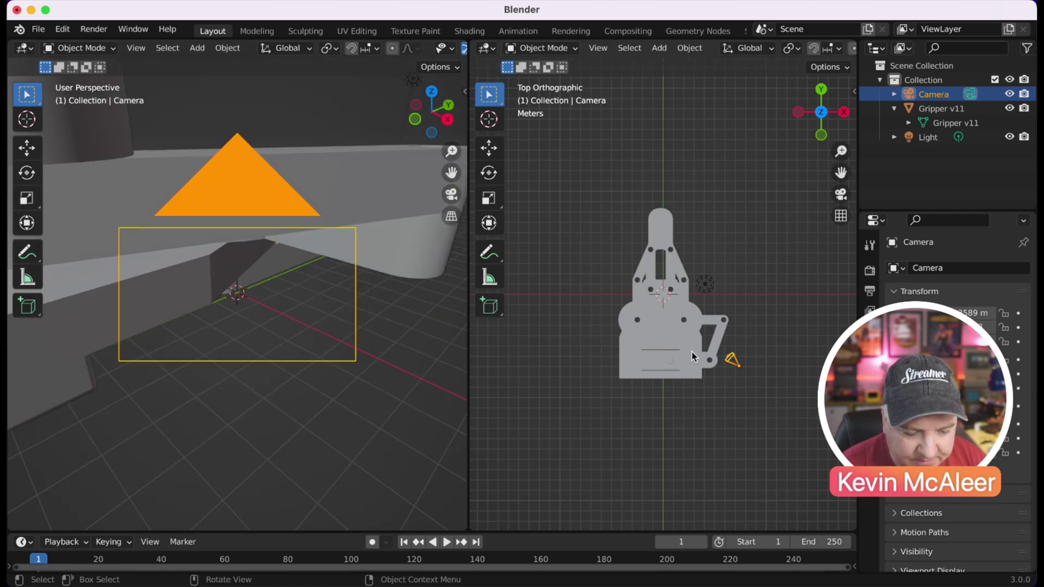
scroll(354, 286, down, 2)
key(KP_0)
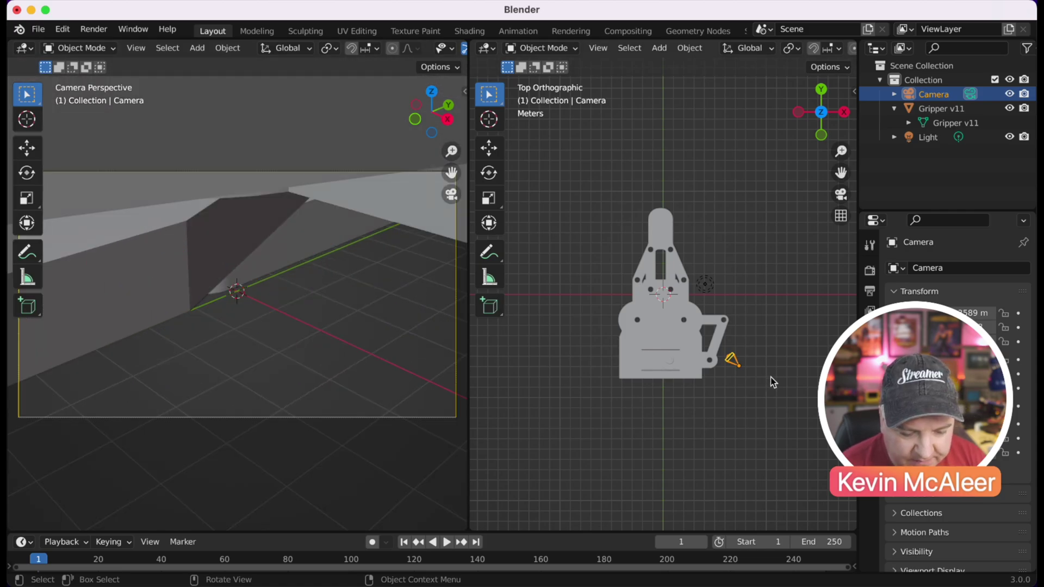
Step: Move the camera diagonally away from the gripper in the top view and raise it above the model in the right view
key(g)
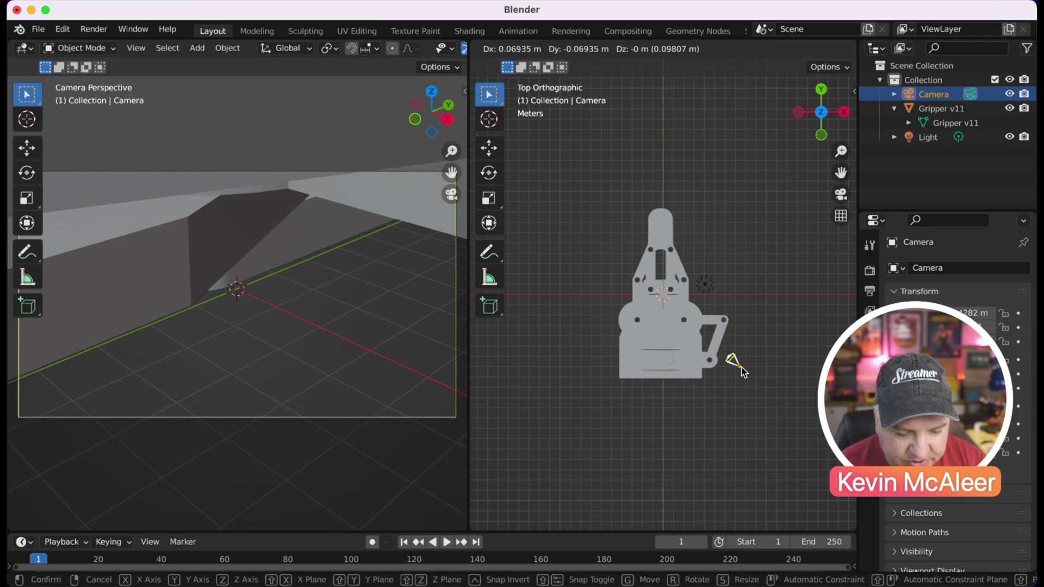
click(827, 441)
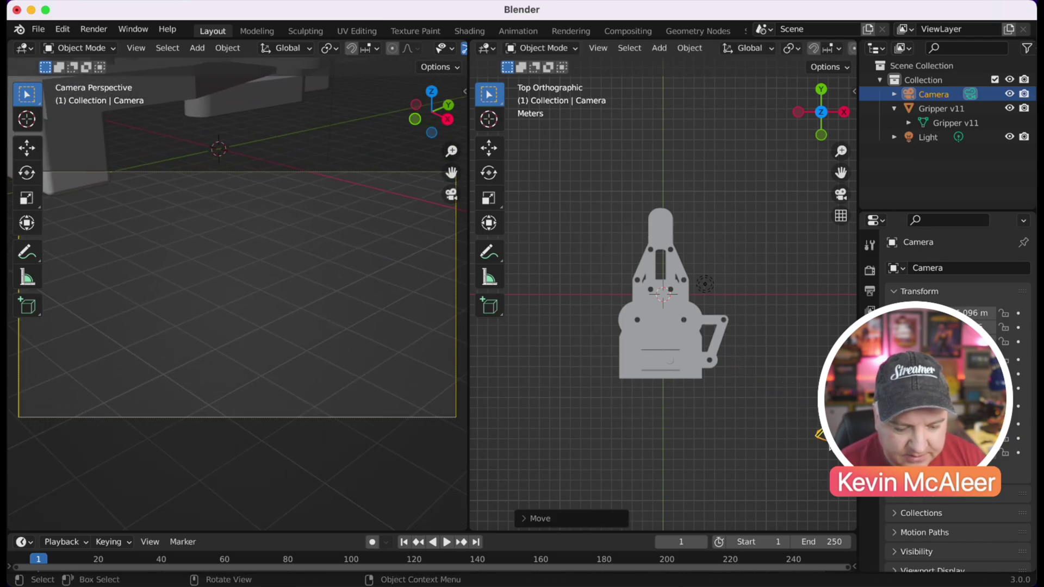
key(KP_3)
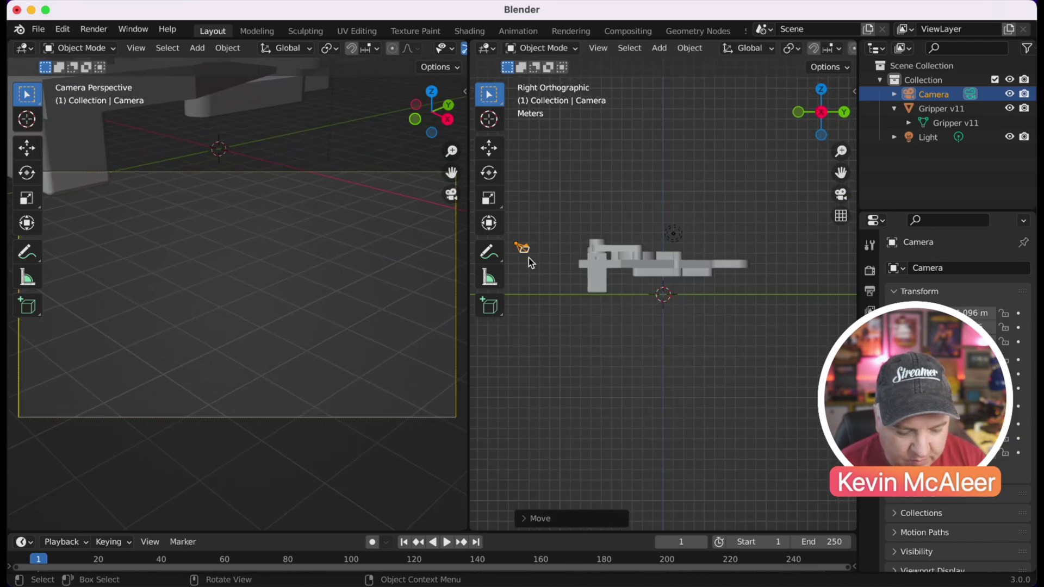
drag(523, 248, 514, 183)
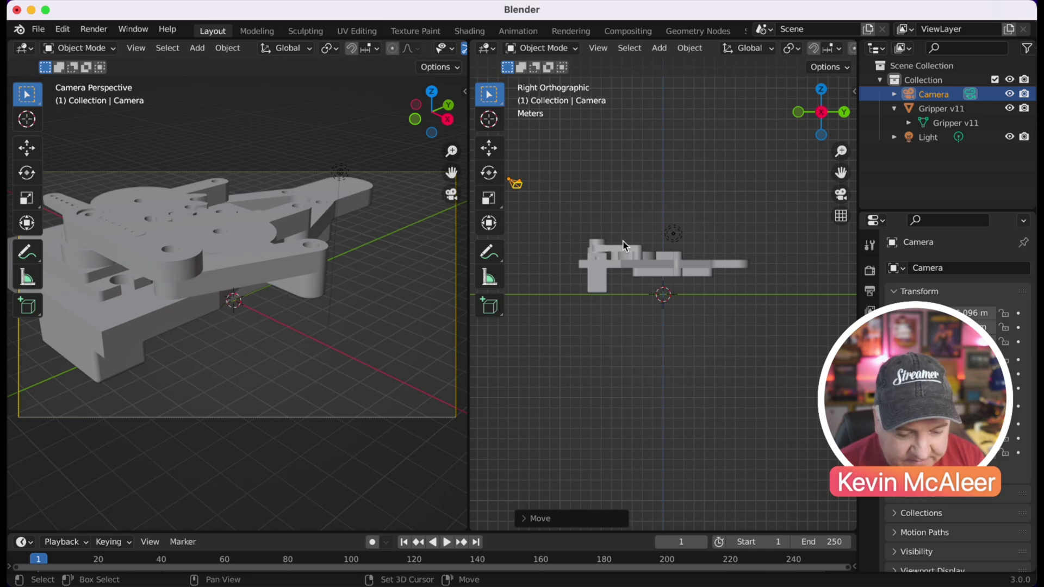
Step: Add an enlarged cube empty and position it over the gripper, about 3.5 m above the origin and 0.9 m along negative Y
key(shift+a)
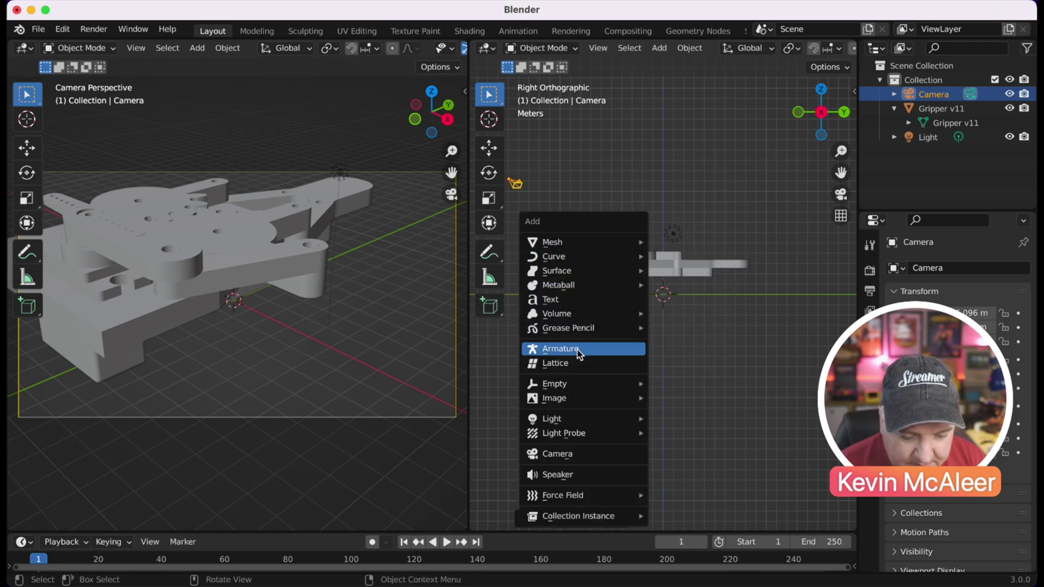
mouse_move(582, 384)
click(689, 448)
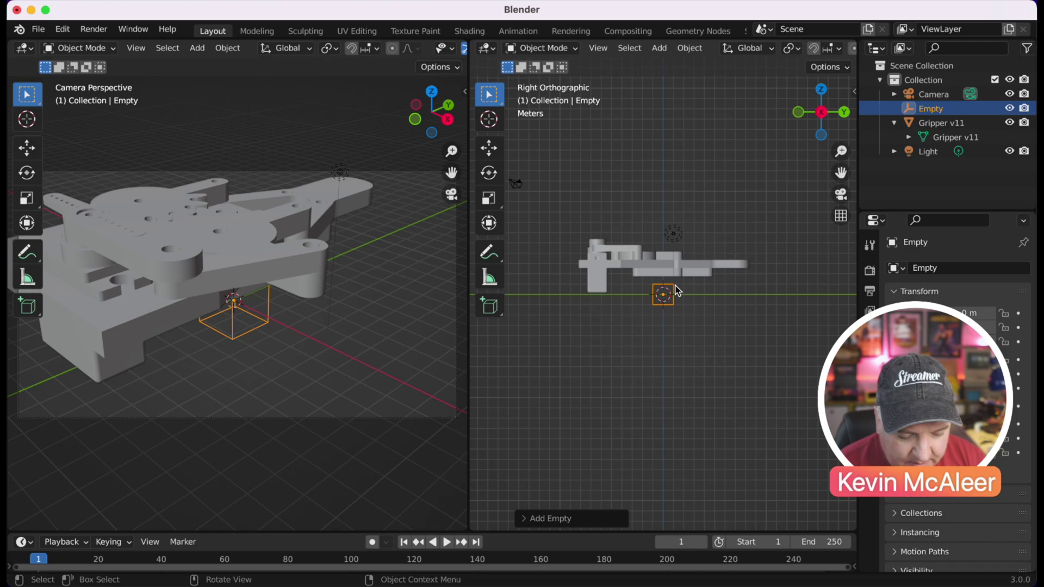
key(s)
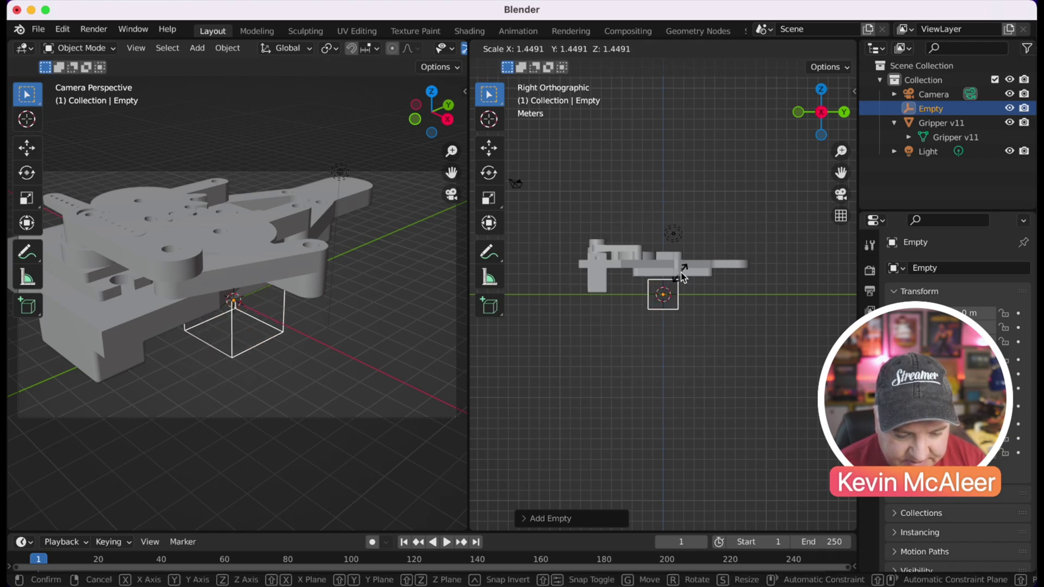
click(709, 239)
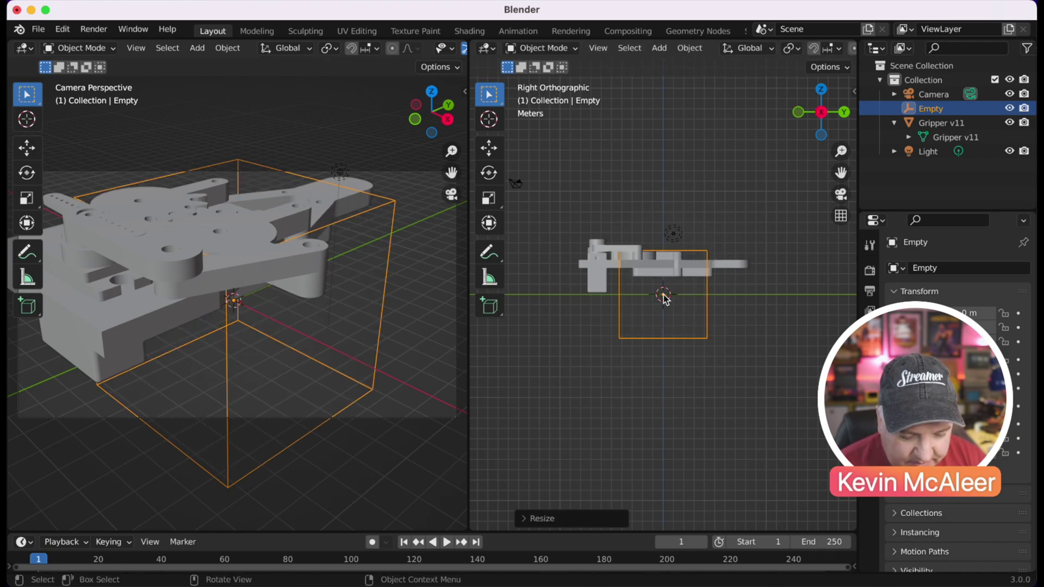
key(g)
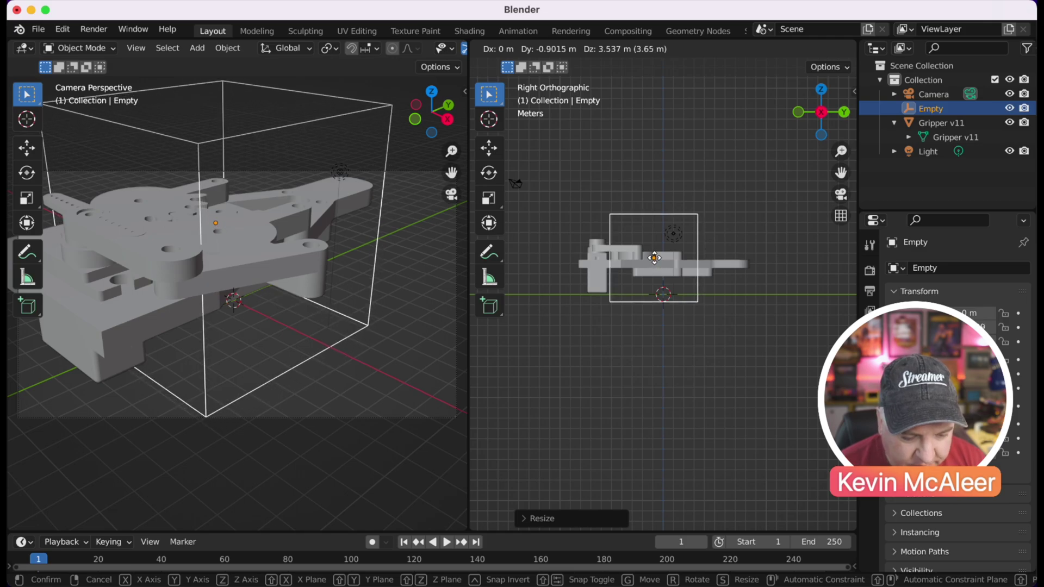
click(654, 258)
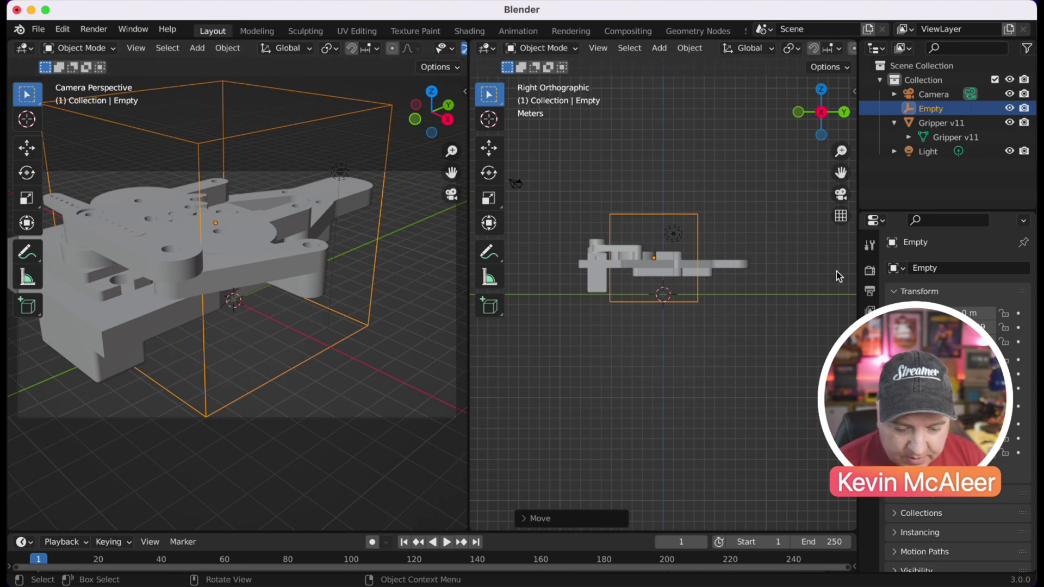
Step: Add a Track To constraint to the camera with the Empty as its target
click(925, 95)
click(870, 443)
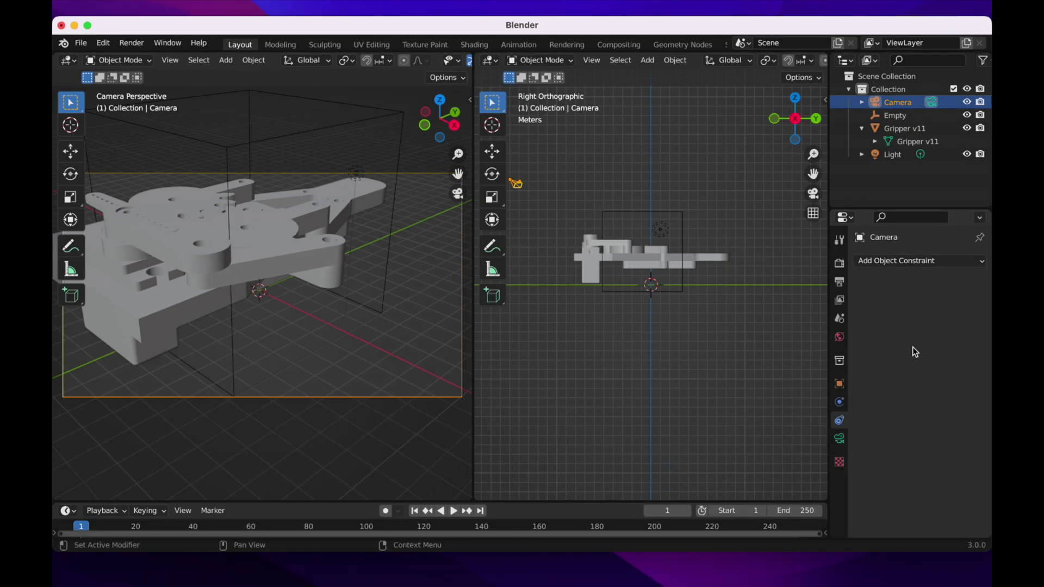
click(914, 263)
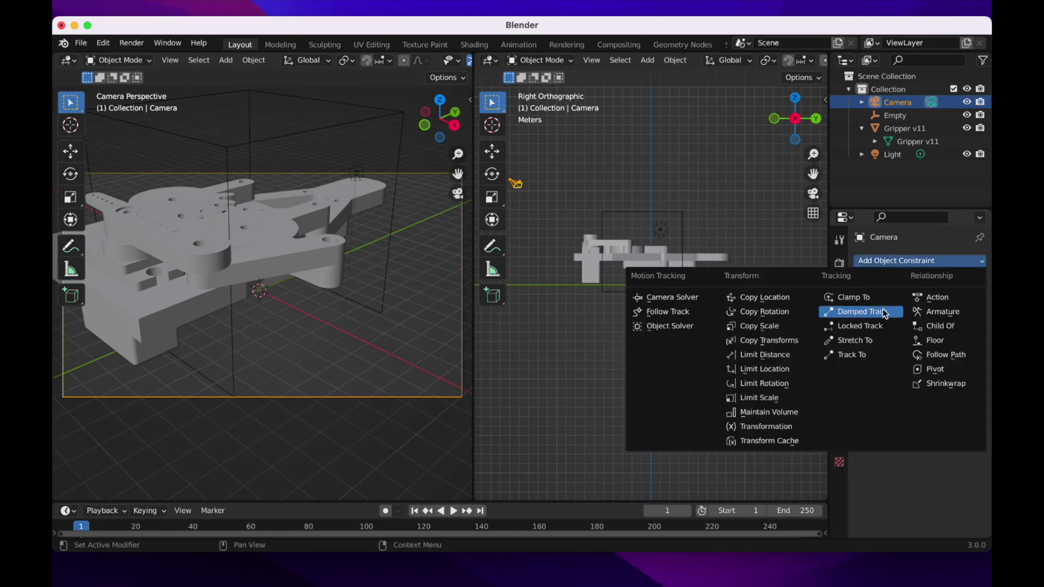
click(863, 355)
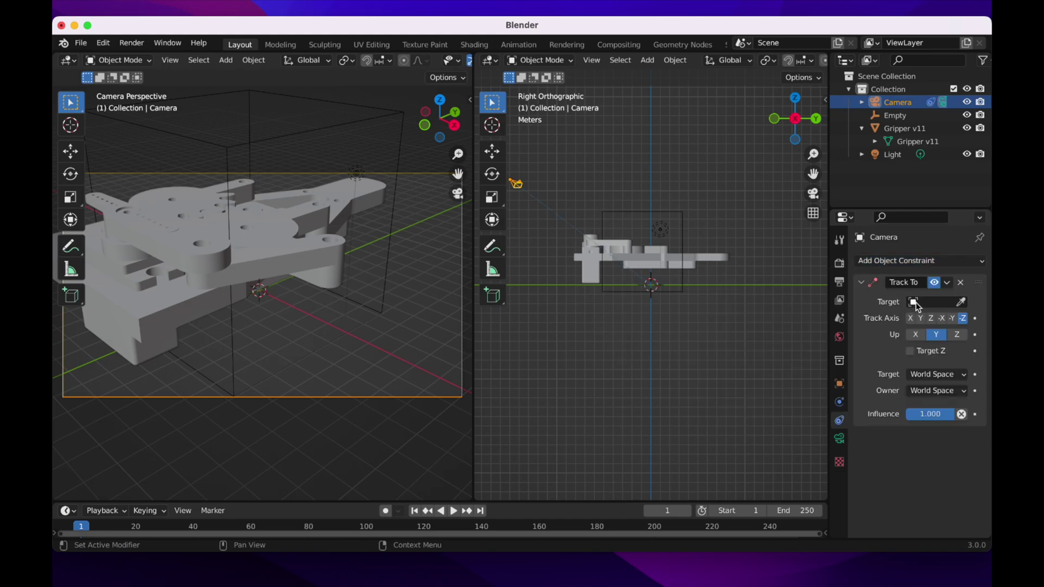
click(916, 302)
click(870, 334)
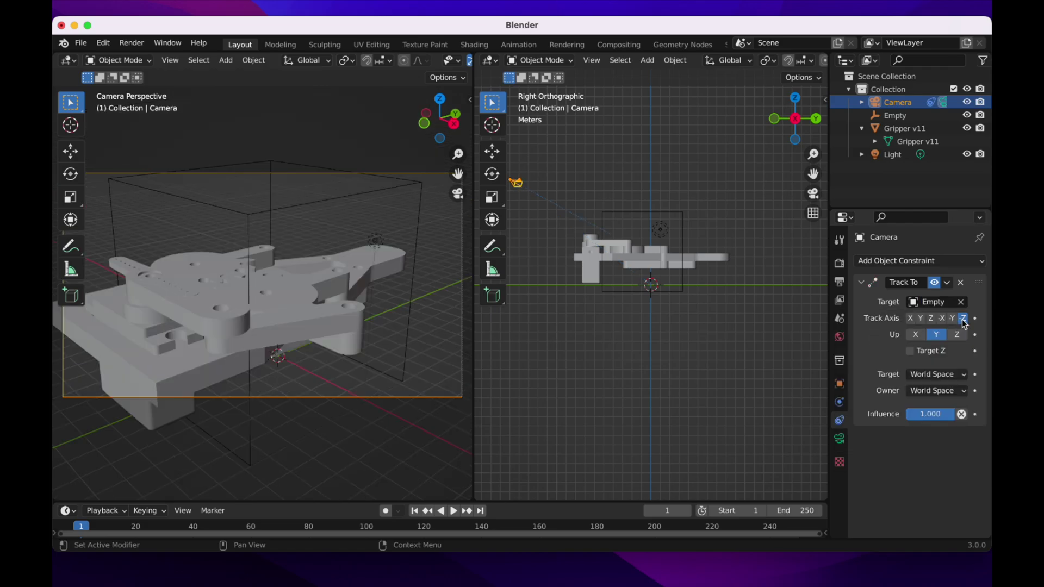
Step: Move the camera higher and closer to the gripper in the right view, and switch the camera view to rendered shading
key(g)
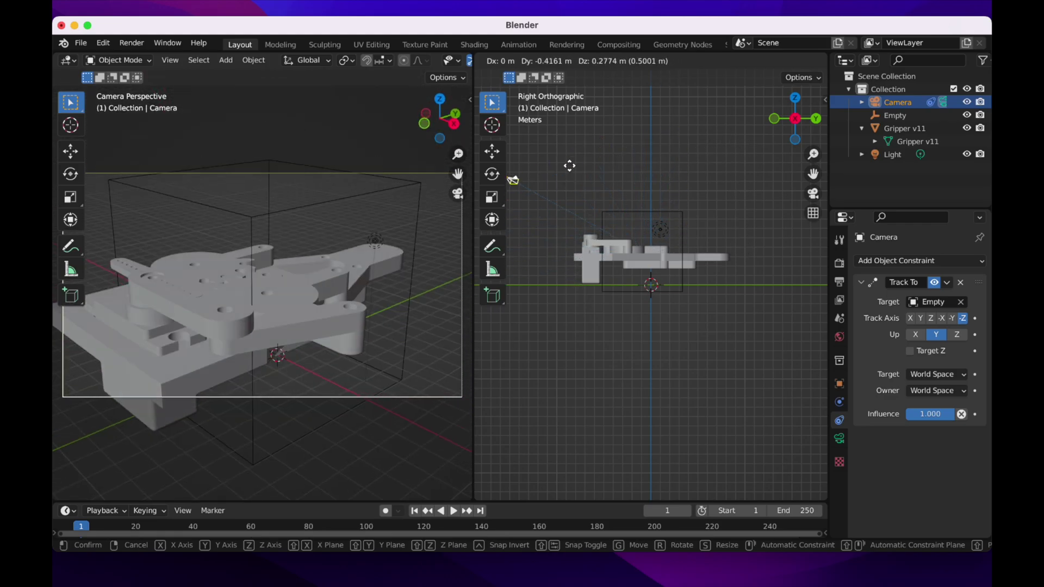
click(623, 152)
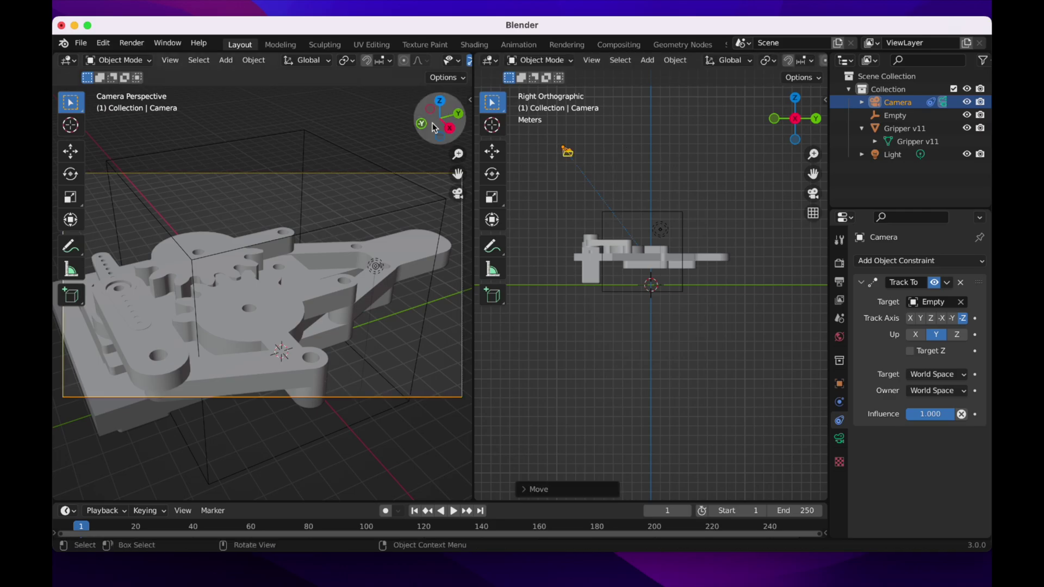
scroll(356, 66, right, 5)
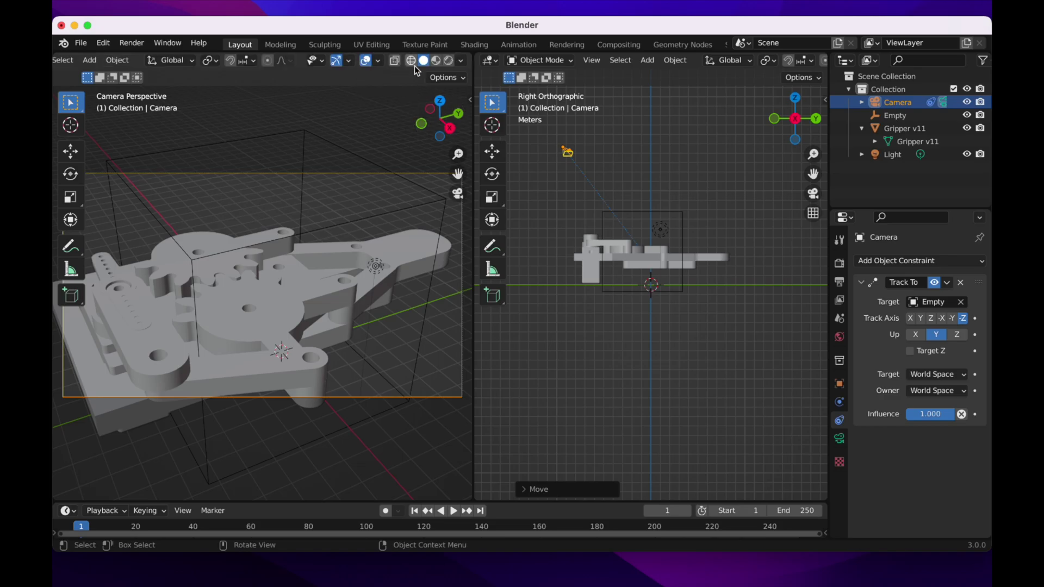
click(449, 67)
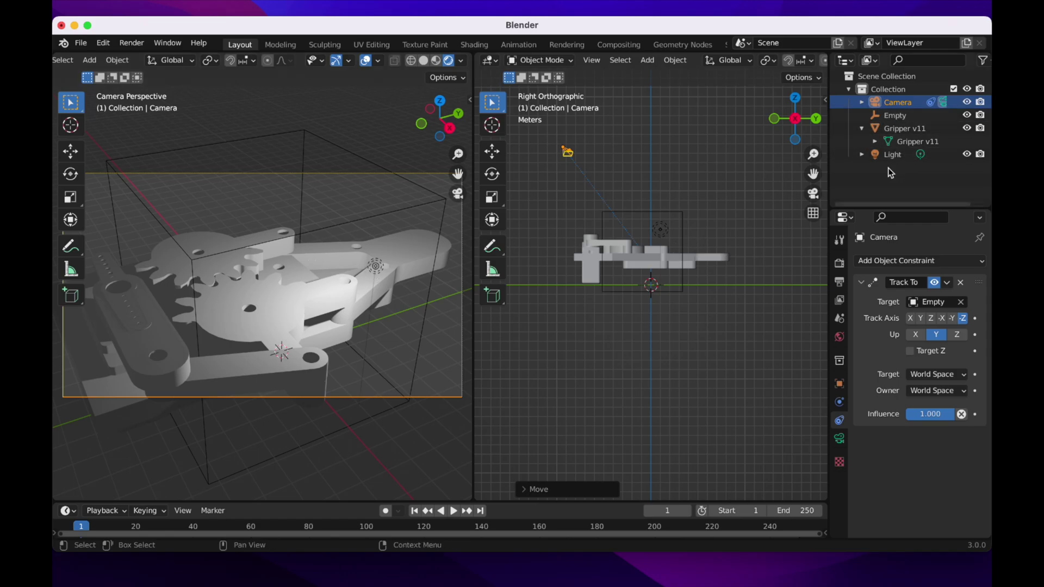
Step: Set the base colour of the gripper's Plastic_-_Matte_(Yellow) material to yellow
click(875, 141)
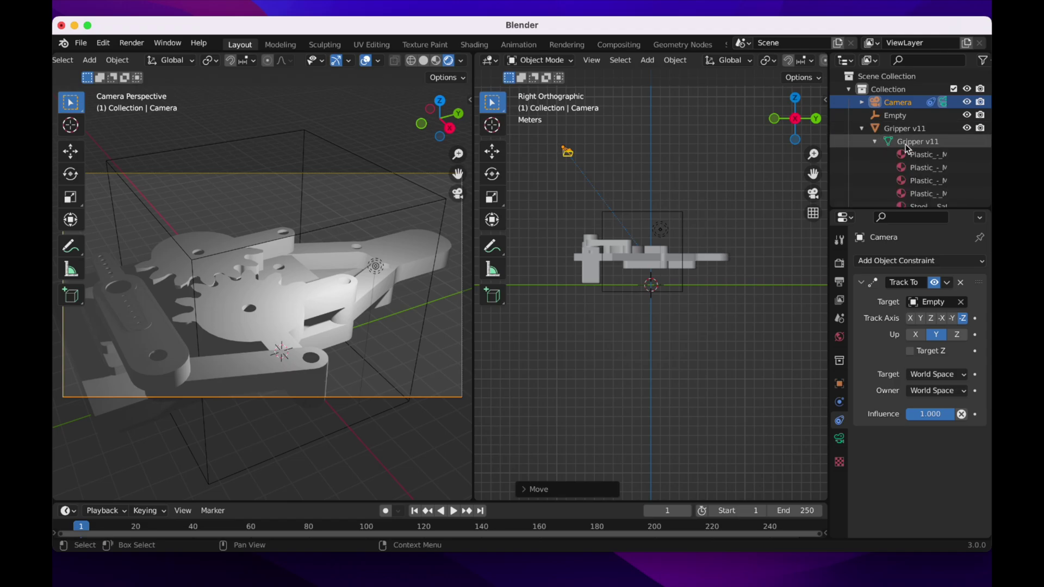
scroll(905, 145, down, 2)
scroll(906, 145, right, 1)
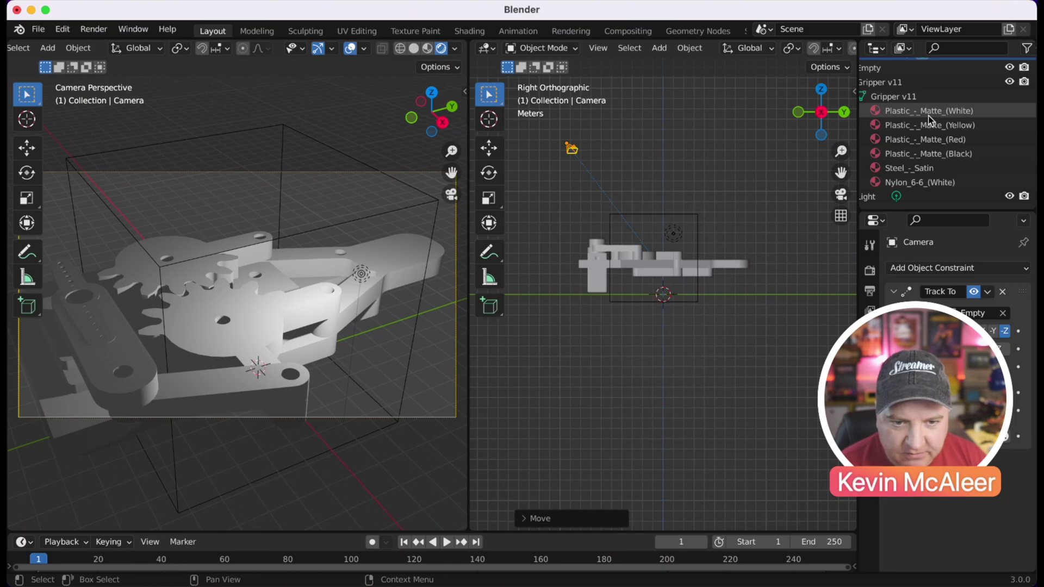
click(941, 123)
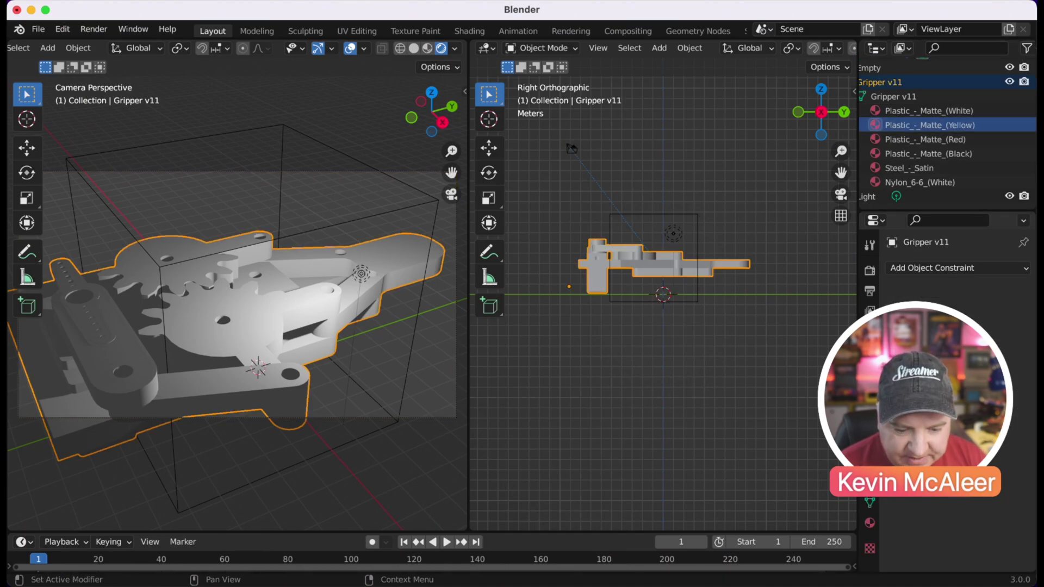
click(870, 523)
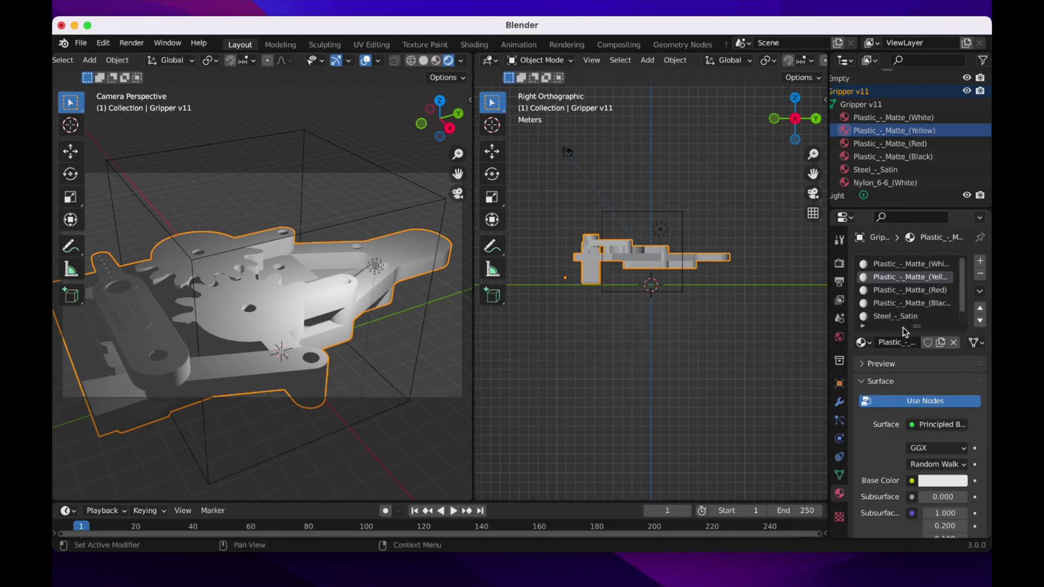
scroll(901, 334, down, 5)
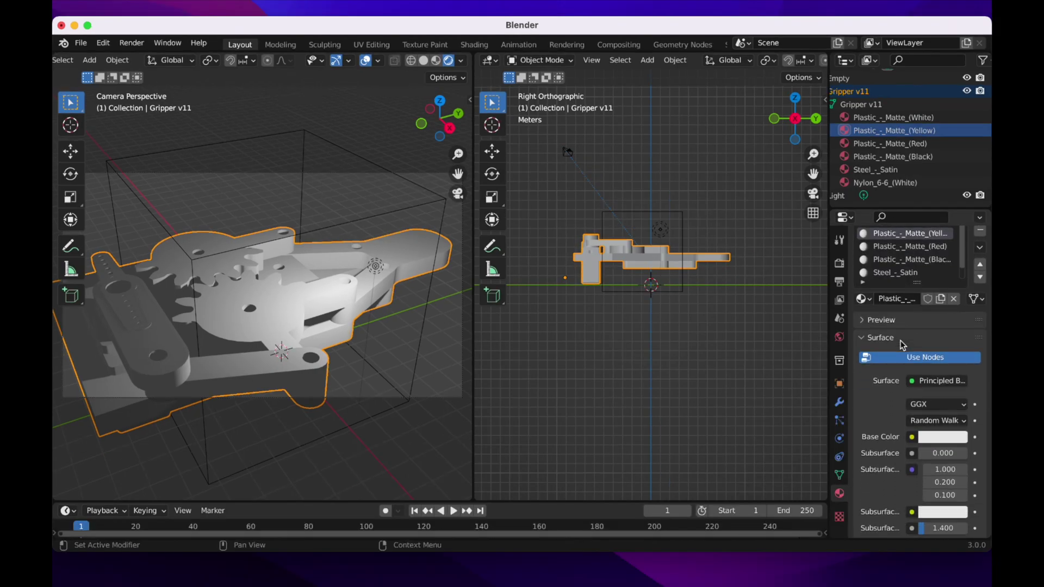
click(940, 380)
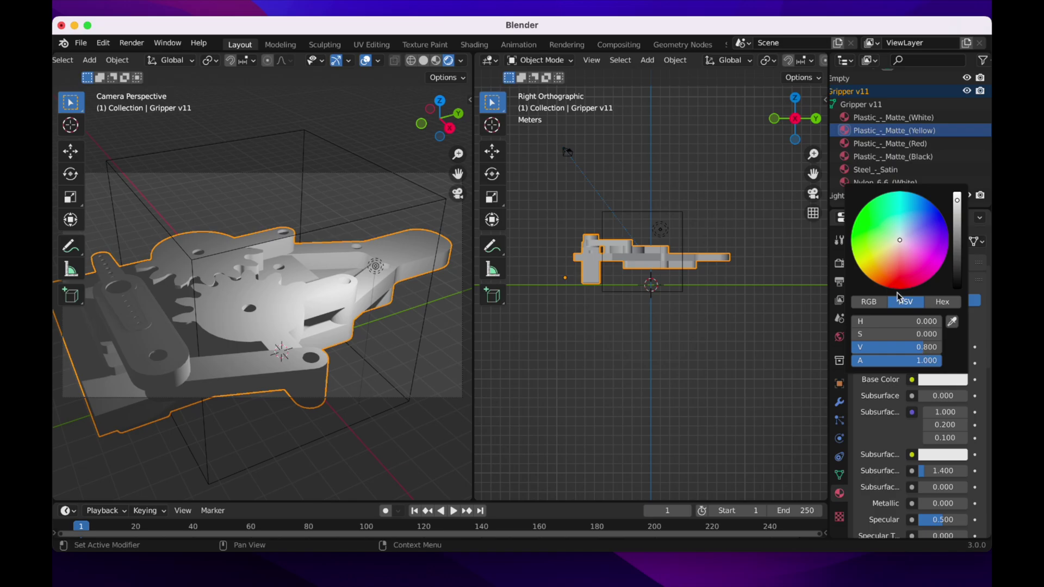
drag(891, 251, 872, 261)
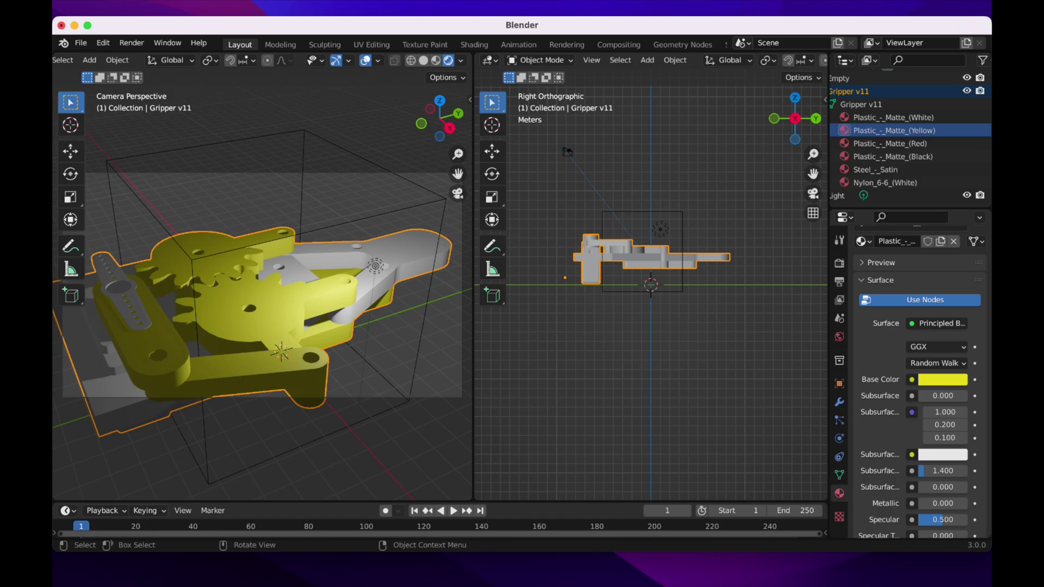
Step: Set the base colour of the gripper's Plastic_-_Matte_(Red) material to red
click(891, 144)
click(943, 380)
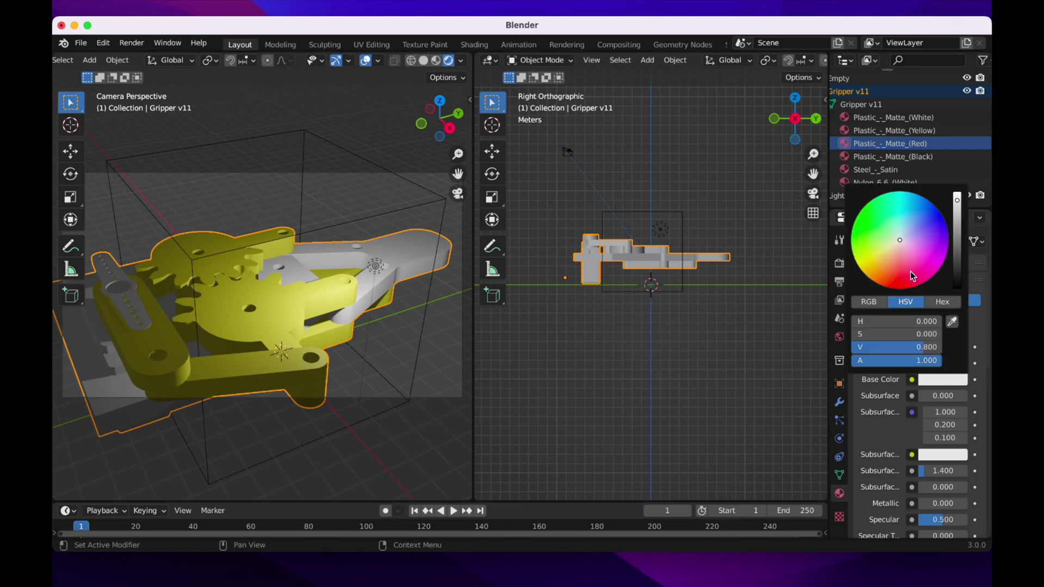
drag(913, 276, 909, 306)
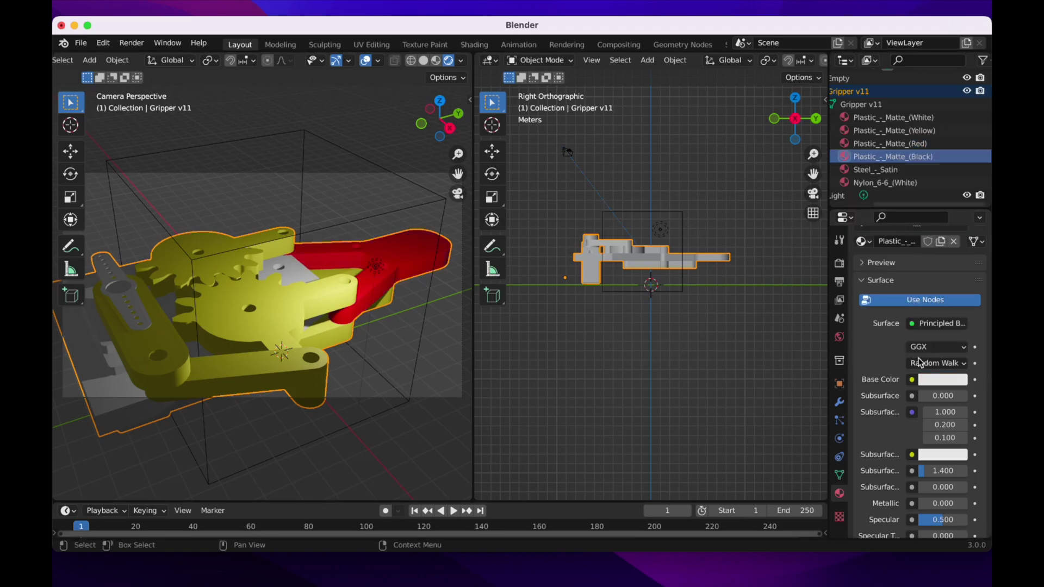
Step: Darken the base colour of the gripper's Plastic_-_Matte_(Black) material to black
click(891, 156)
click(942, 380)
drag(957, 200, 957, 289)
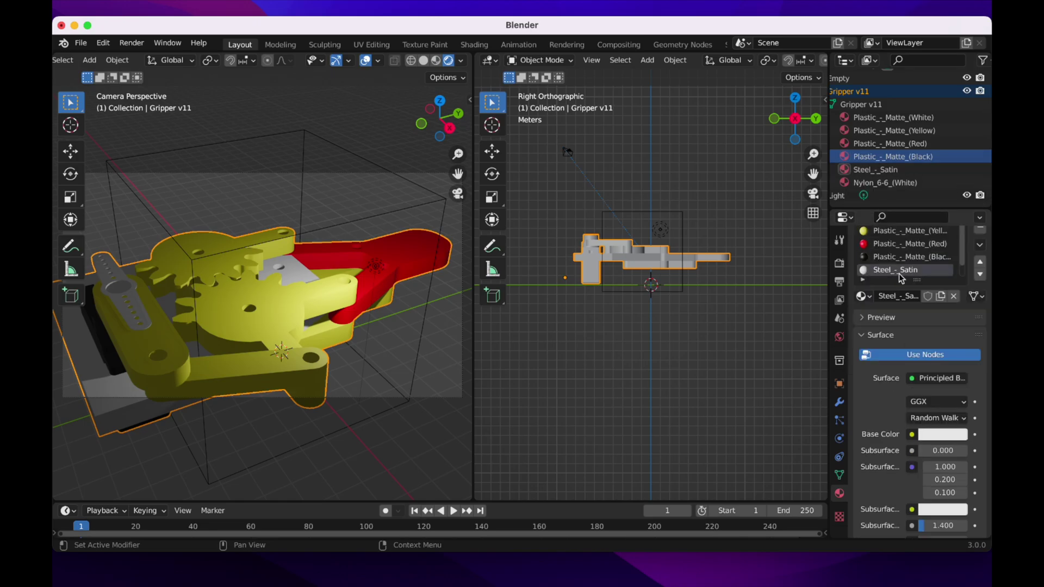
Step: Change the surface shader of the gripper's Steel_-_Satin material to Anisotropic BSDF
click(898, 272)
scroll(927, 389, down, 3)
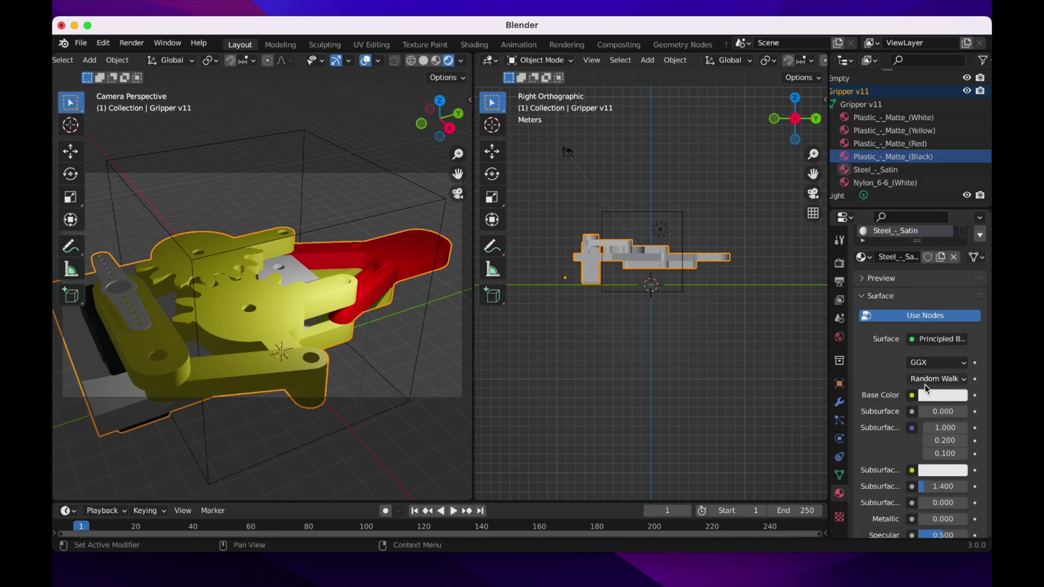
click(931, 340)
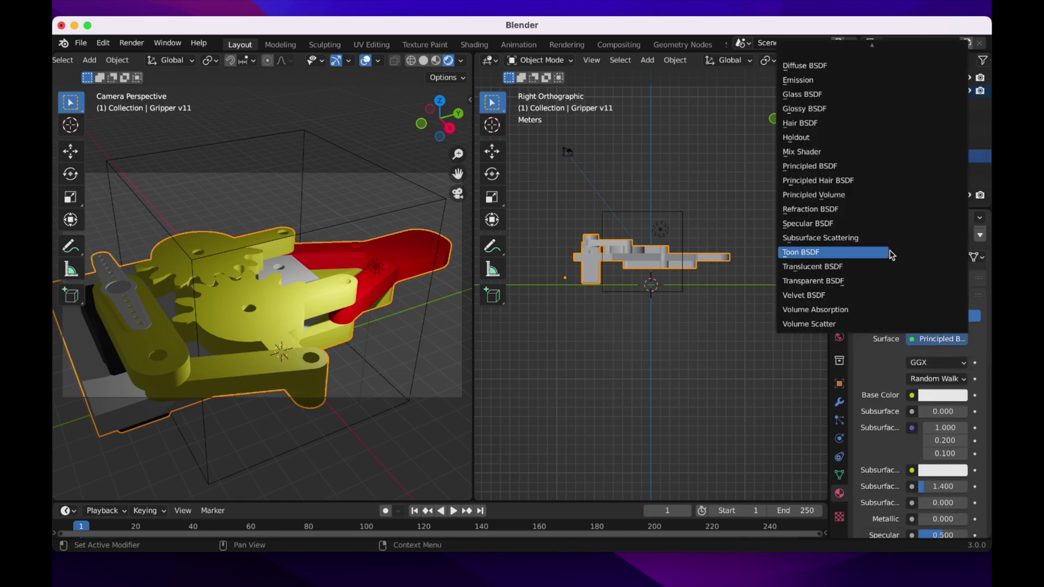
click(832, 66)
click(832, 64)
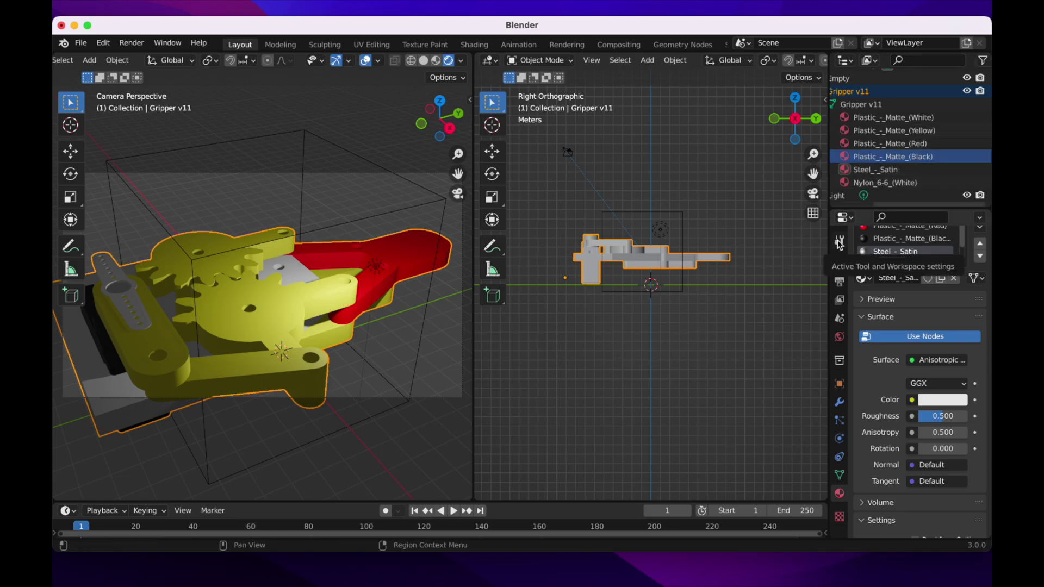
Step: Set the scene's render engine to Cycles
click(840, 263)
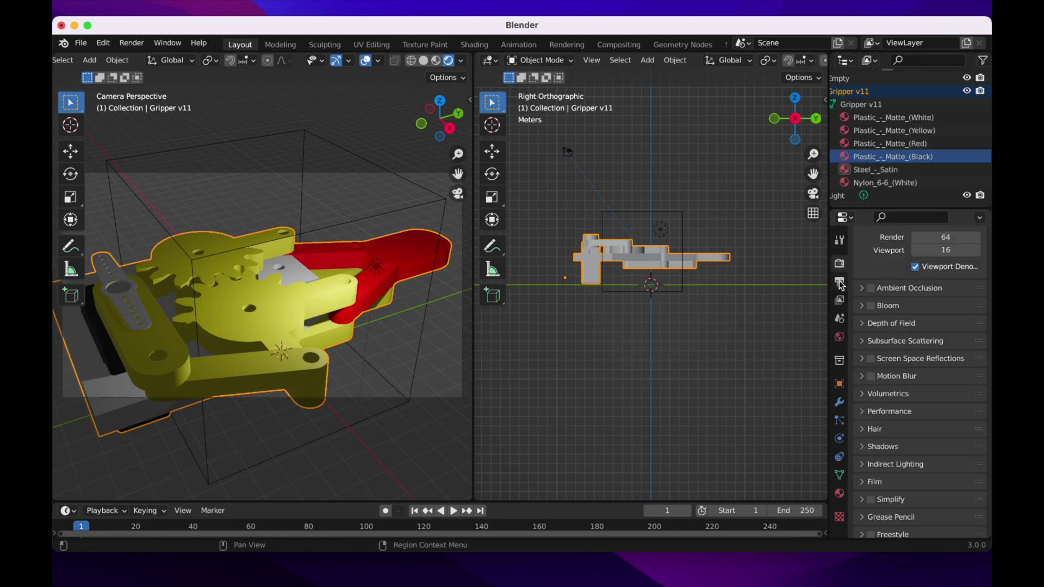
scroll(870, 283, up, 3)
click(943, 261)
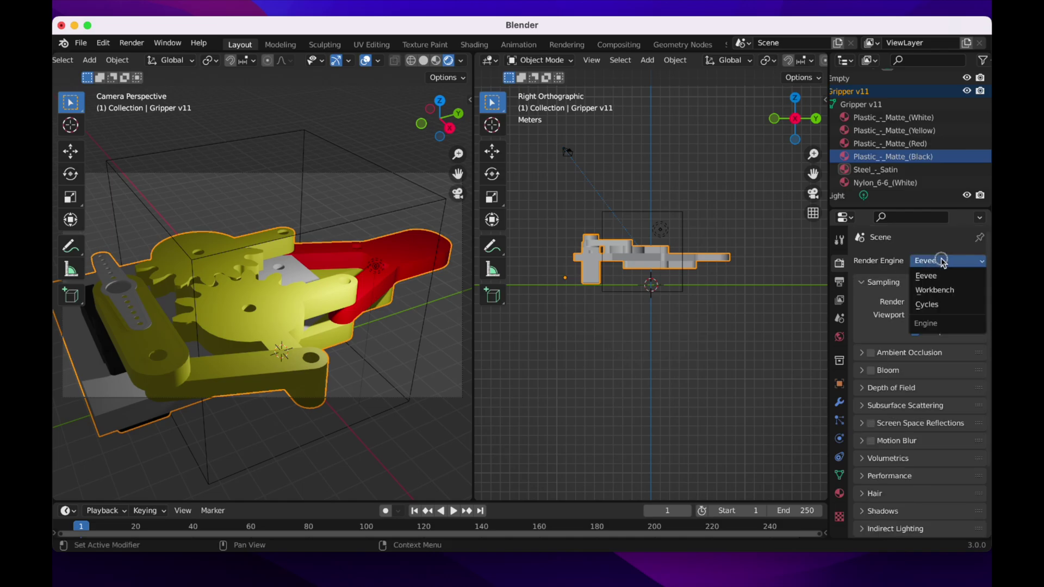
click(934, 304)
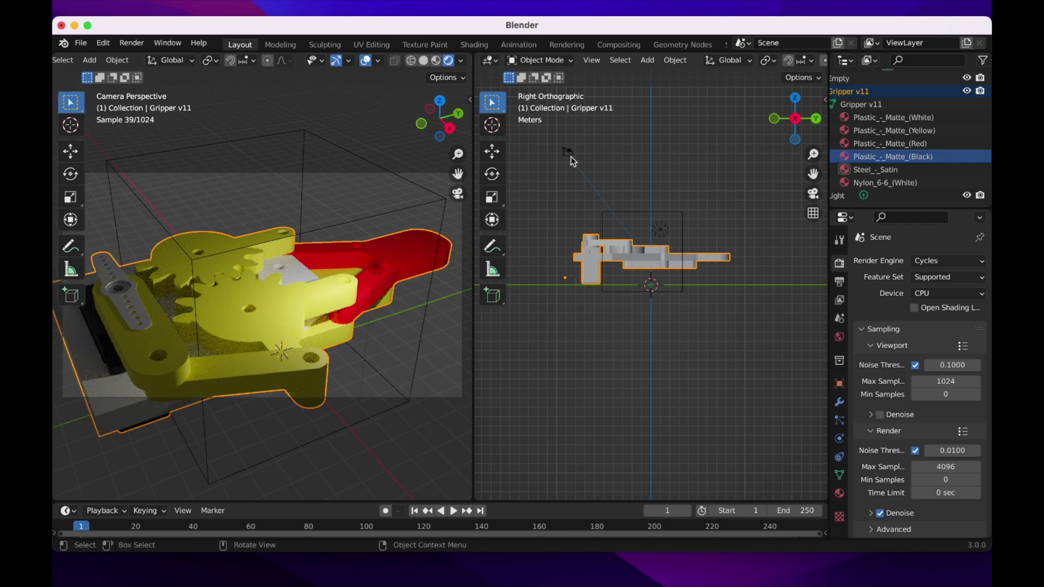
Step: Change the scene light to a Sun light and set its strength to 10
click(661, 231)
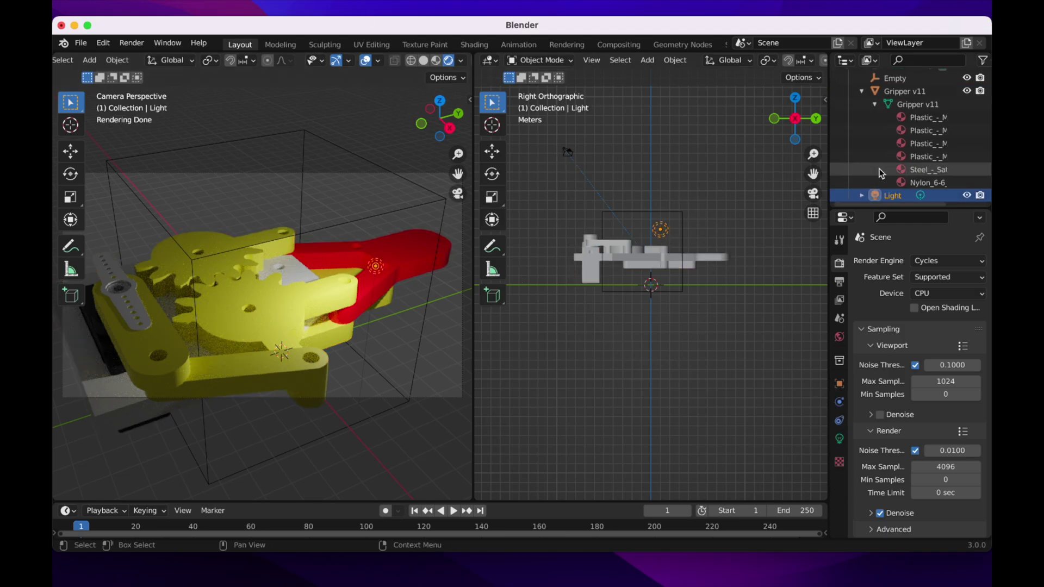
scroll(881, 172, left, 2)
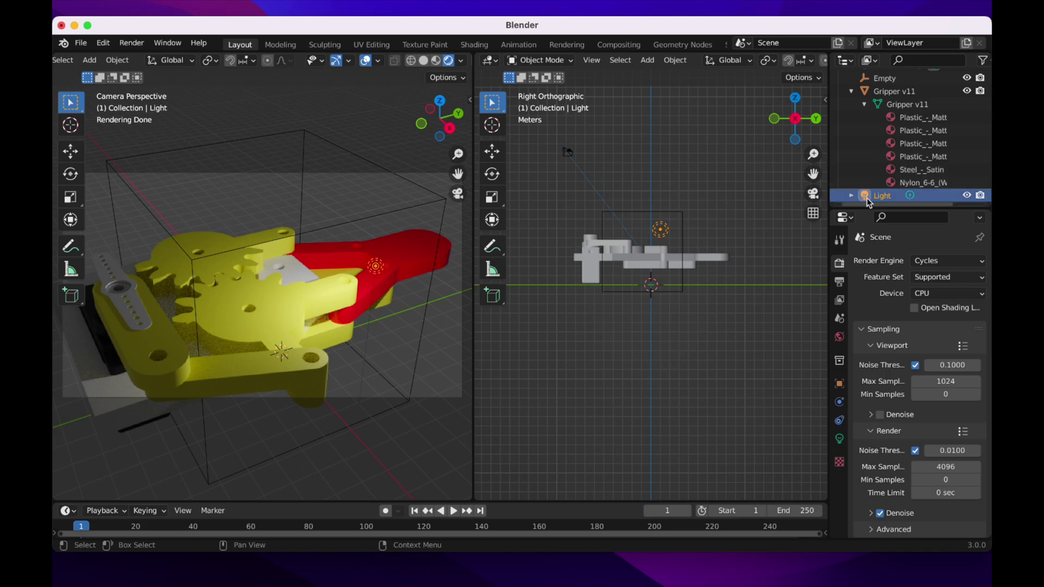
click(839, 439)
click(905, 320)
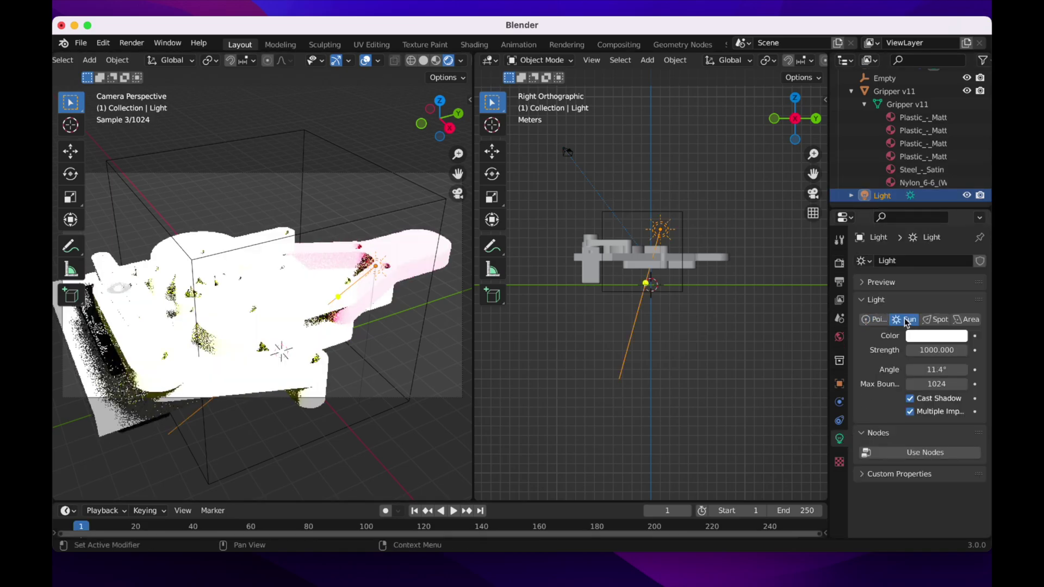
click(931, 353)
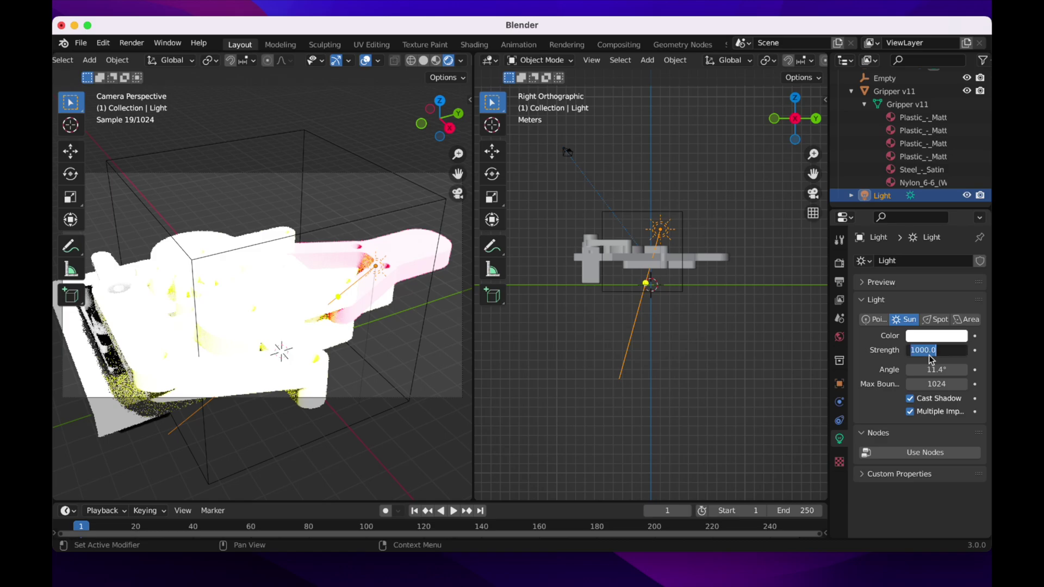
text(10)
key(Return)
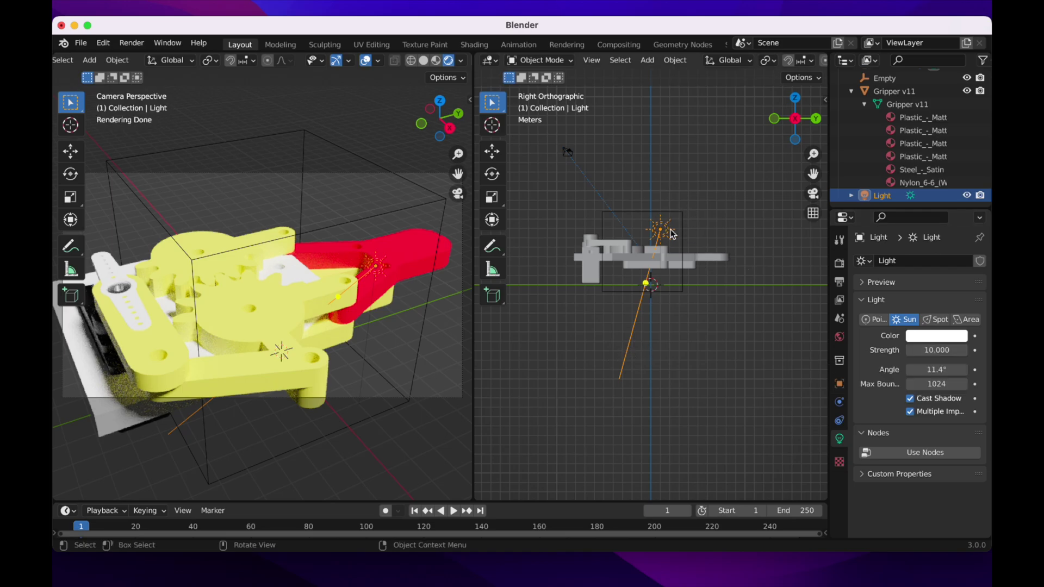
Step: Move the sun light about 5.9 m along Y and 11.8 m up, and rotate it to shine diagonally down onto the gripper
key(r)
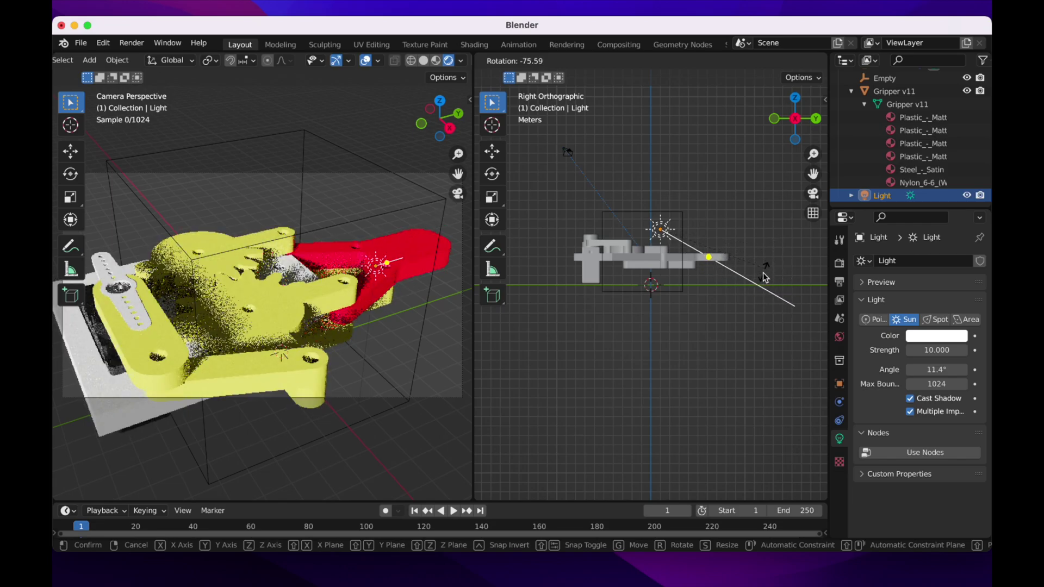
click(720, 309)
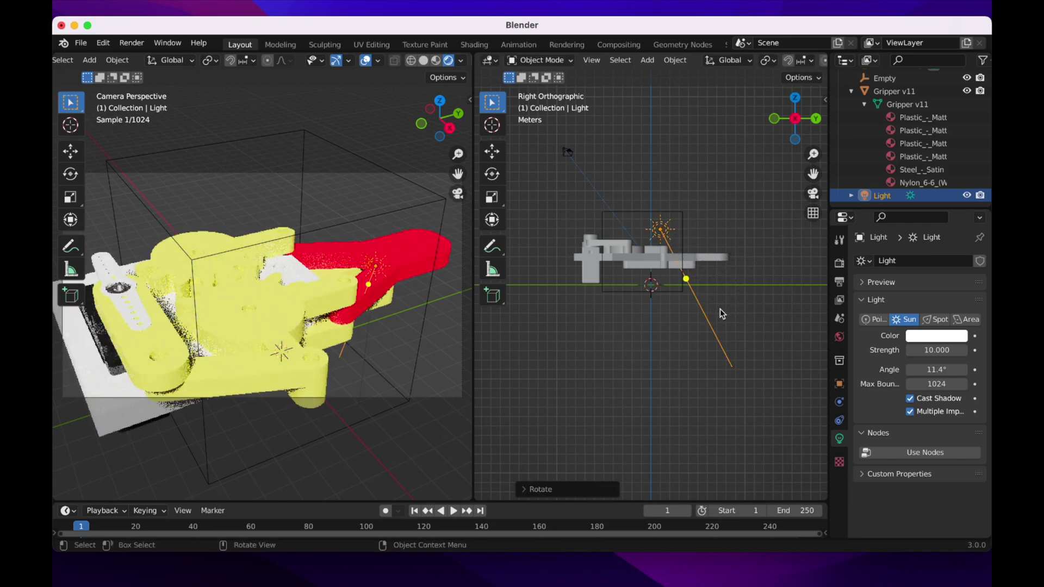
key(g)
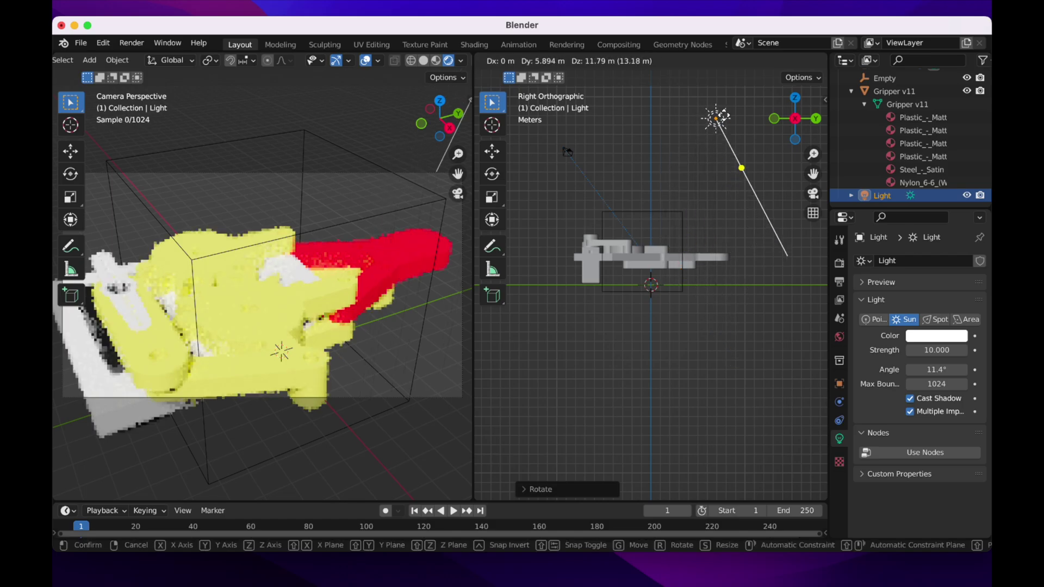
click(734, 137)
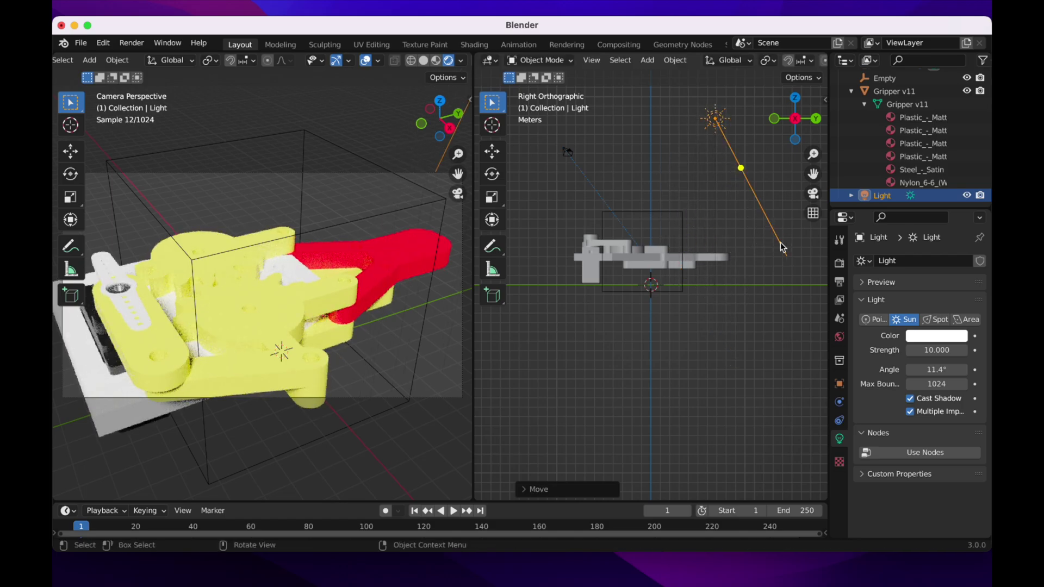
key(r)
click(691, 266)
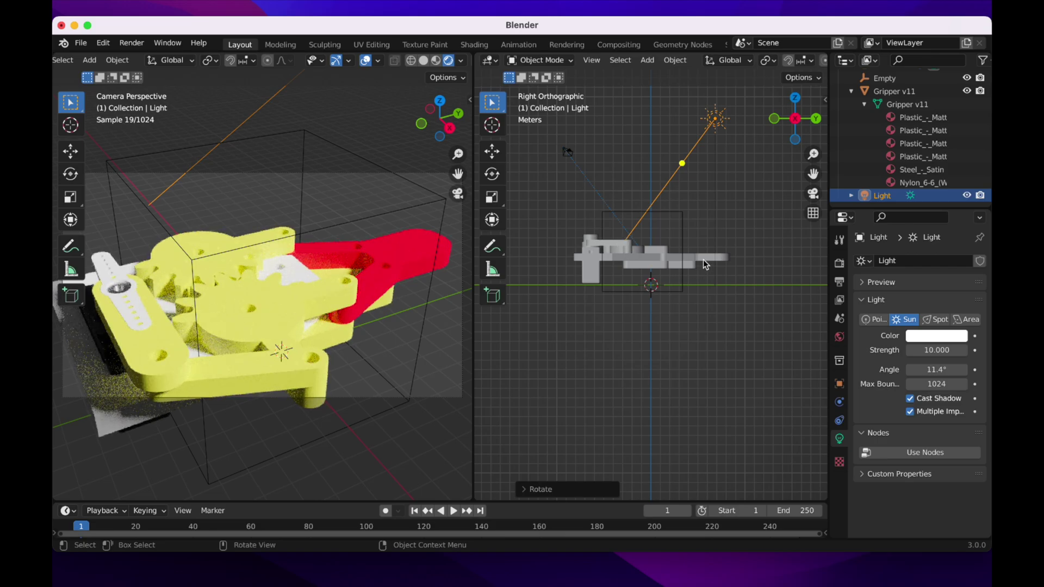
Step: Try the sun light at a strength of 5 and at a strength of 1
click(933, 350)
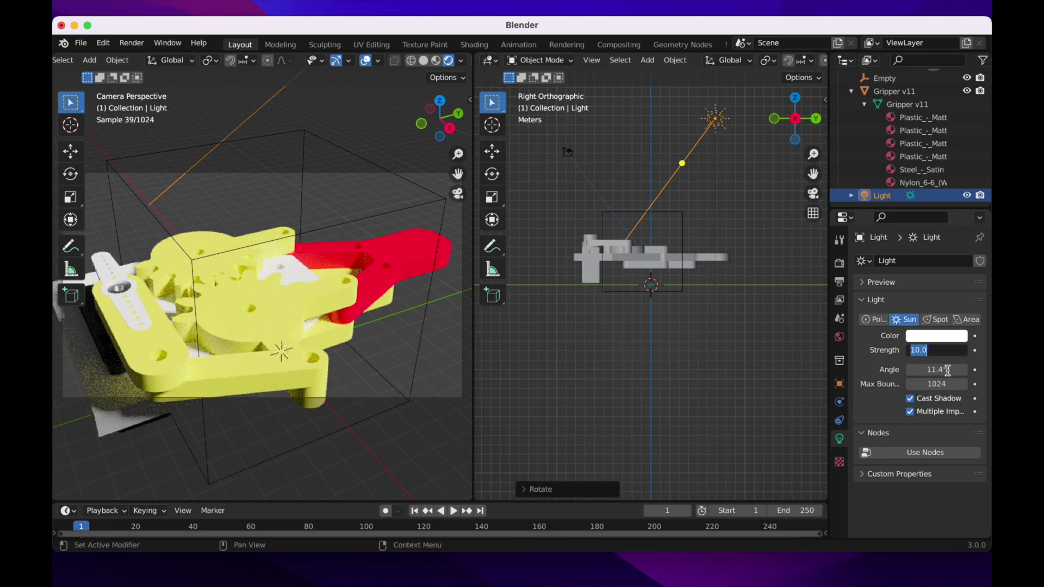
text(5)
key(Return)
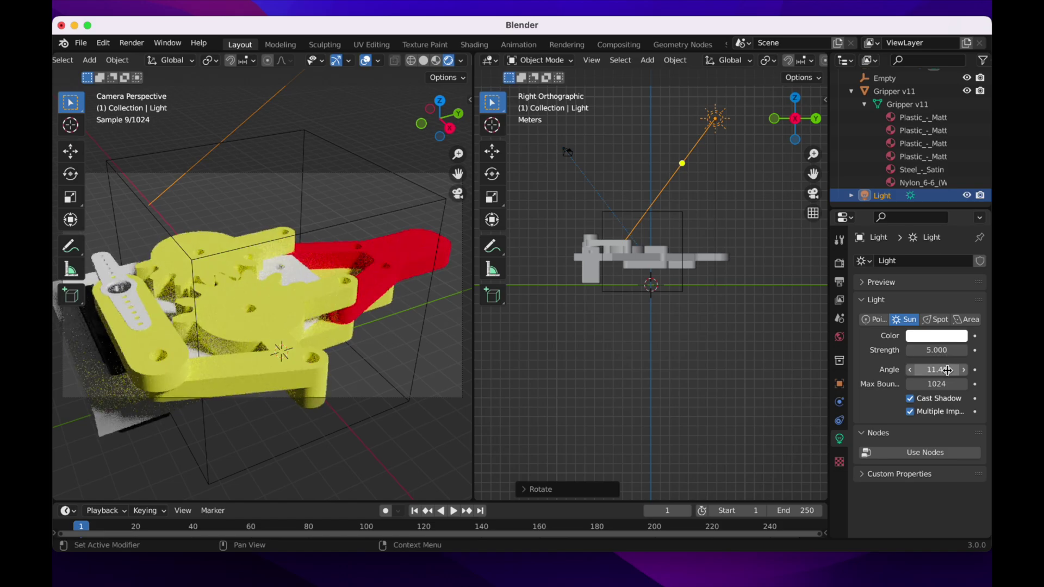
click(946, 352)
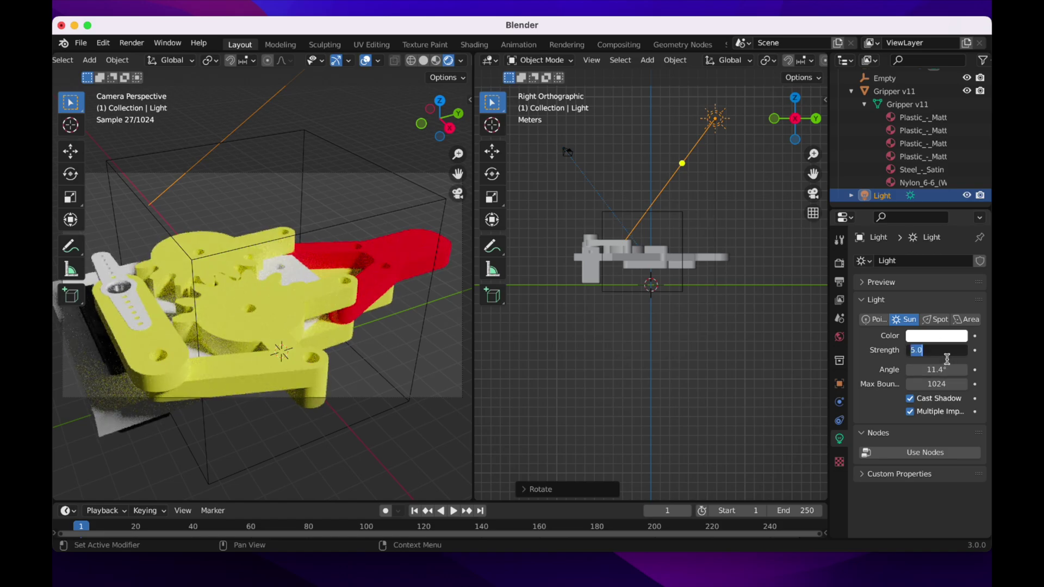
text(1)
key(Return)
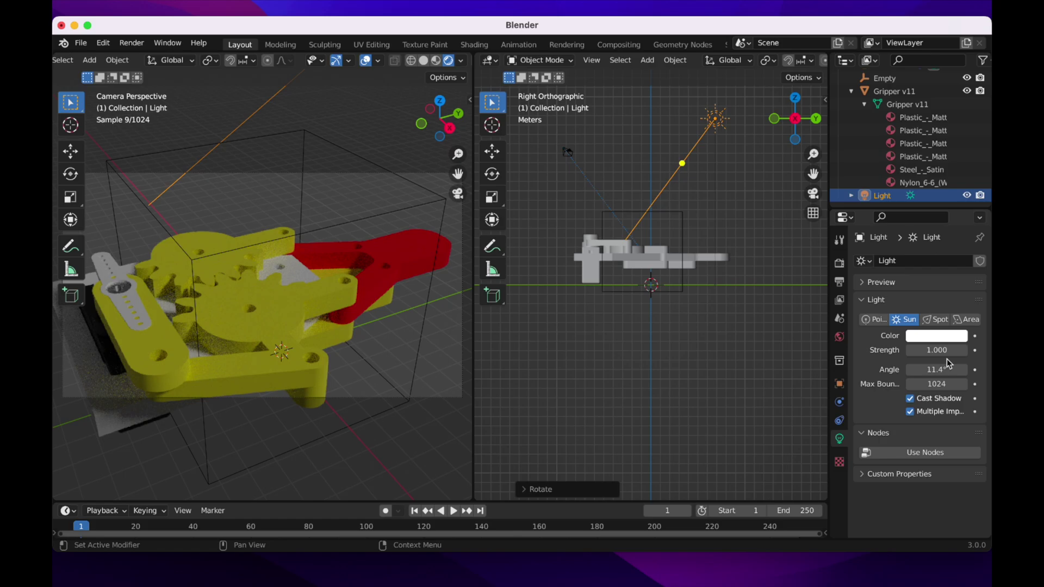
Step: Set the sun light's strength to 2 and start rendering the image
click(946, 351)
text(2)
key(Return)
click(941, 350)
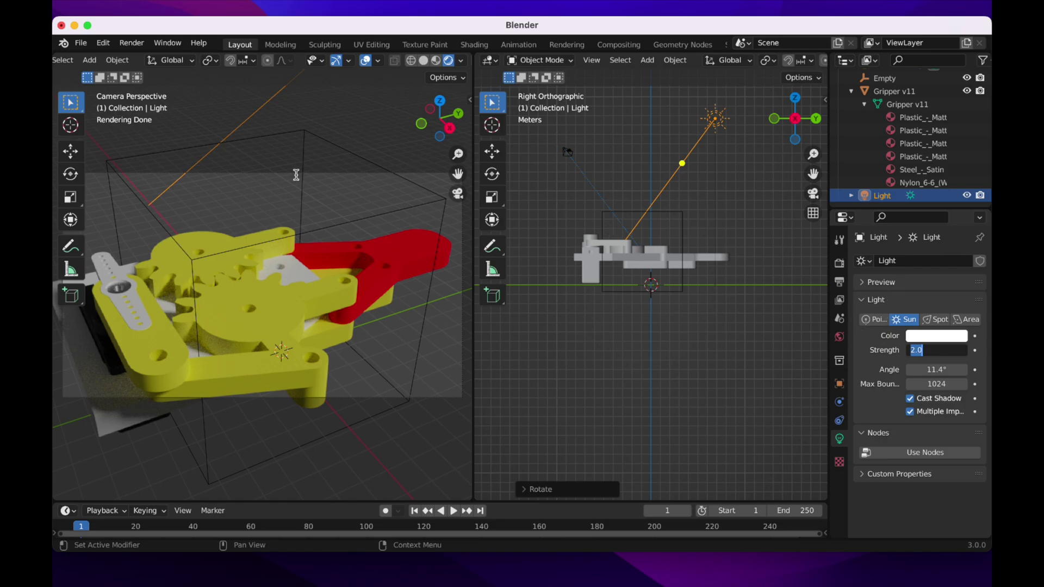
click(135, 45)
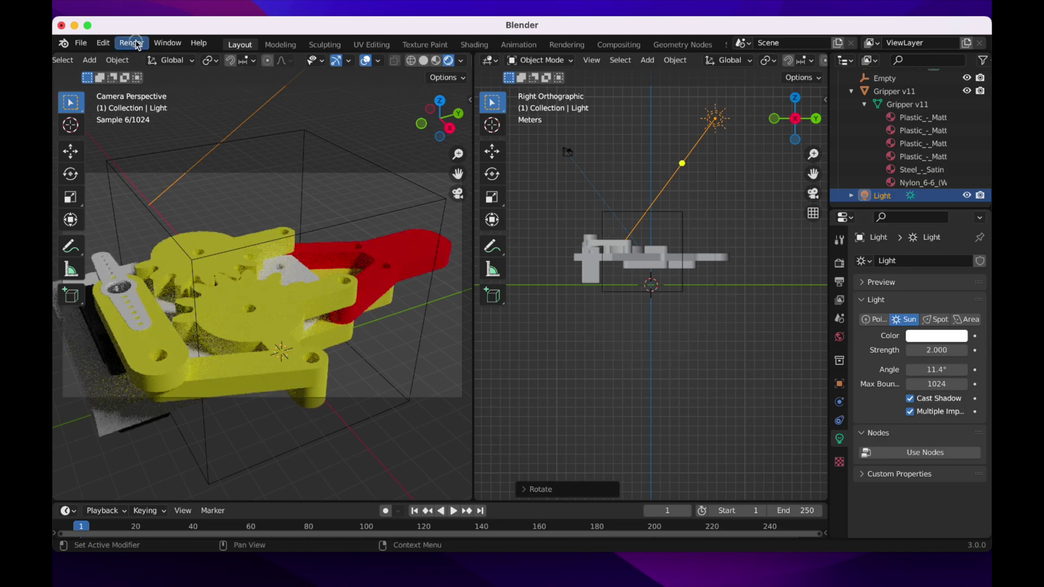
click(146, 56)
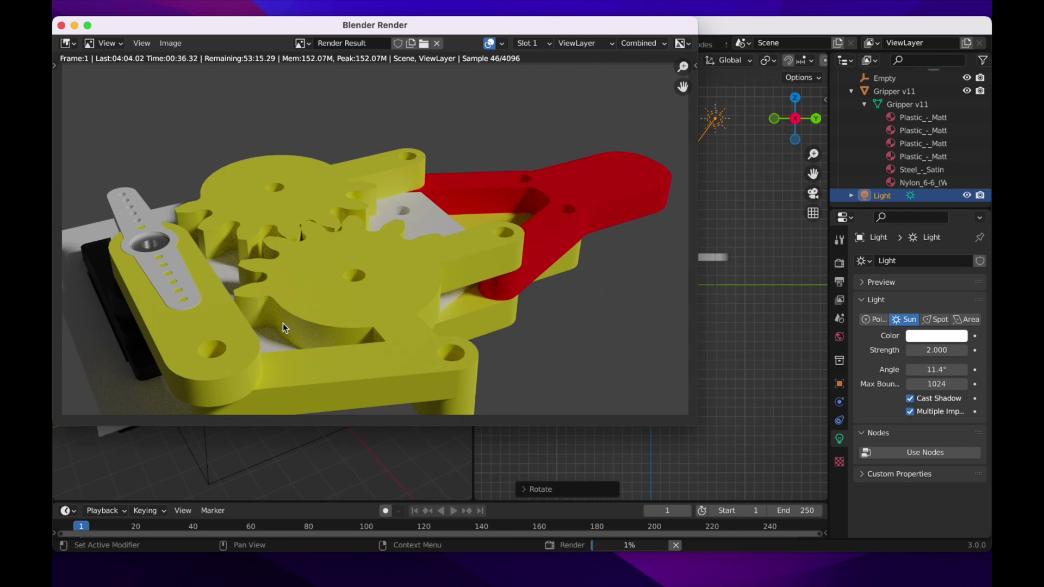
Step: Enable depth of field on the camera and set its aperture F-Stop to 0.1
scroll(895, 100, up, 3)
click(880, 102)
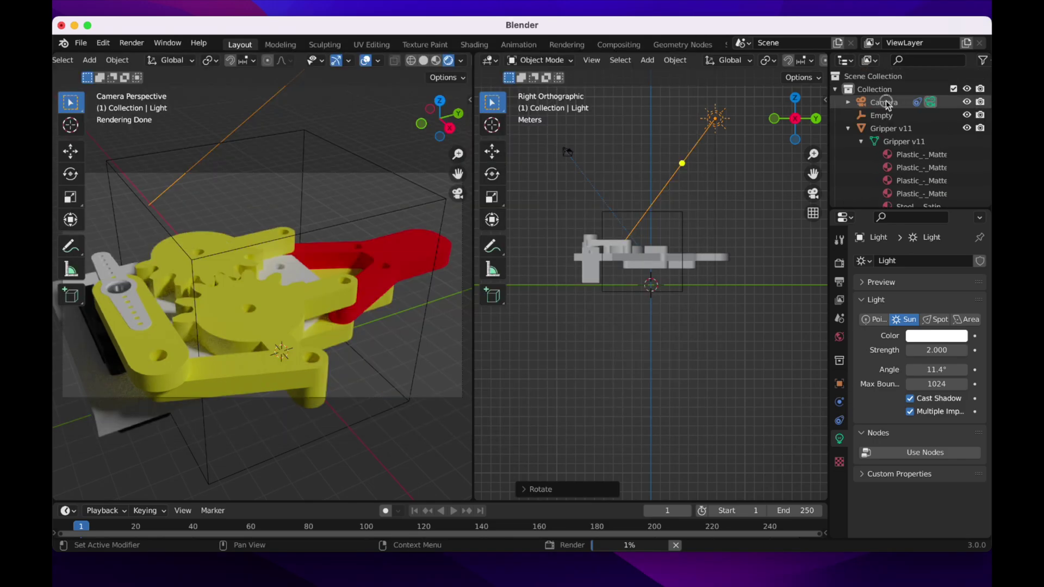
click(881, 102)
scroll(895, 347, down, 5)
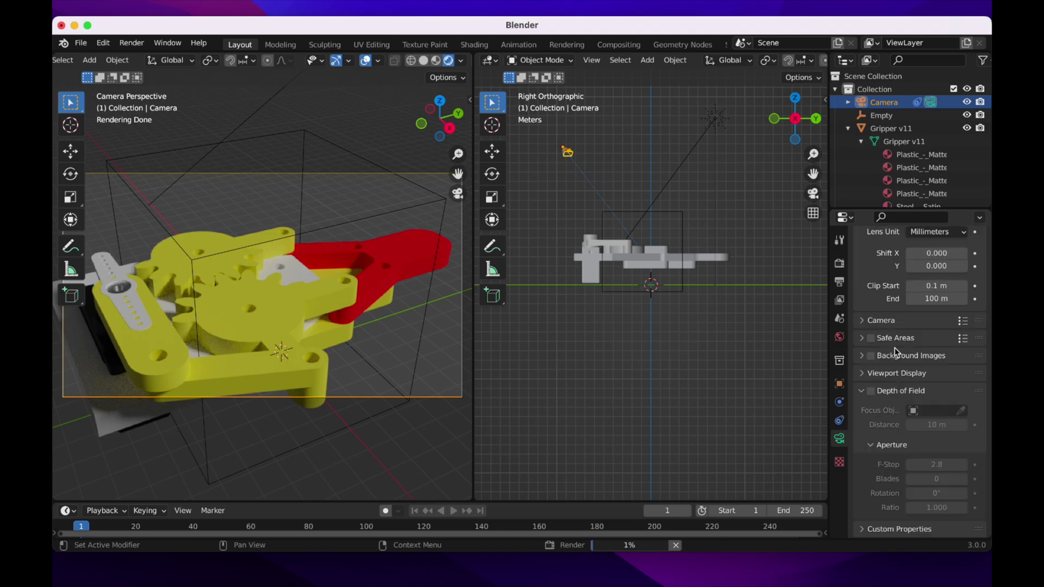
click(871, 391)
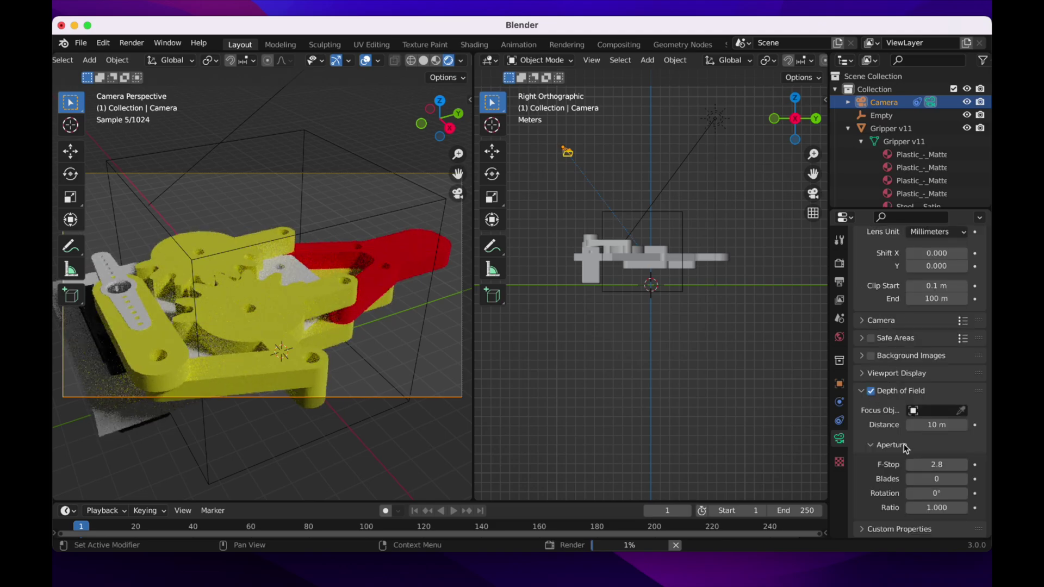
click(925, 465)
text(0)
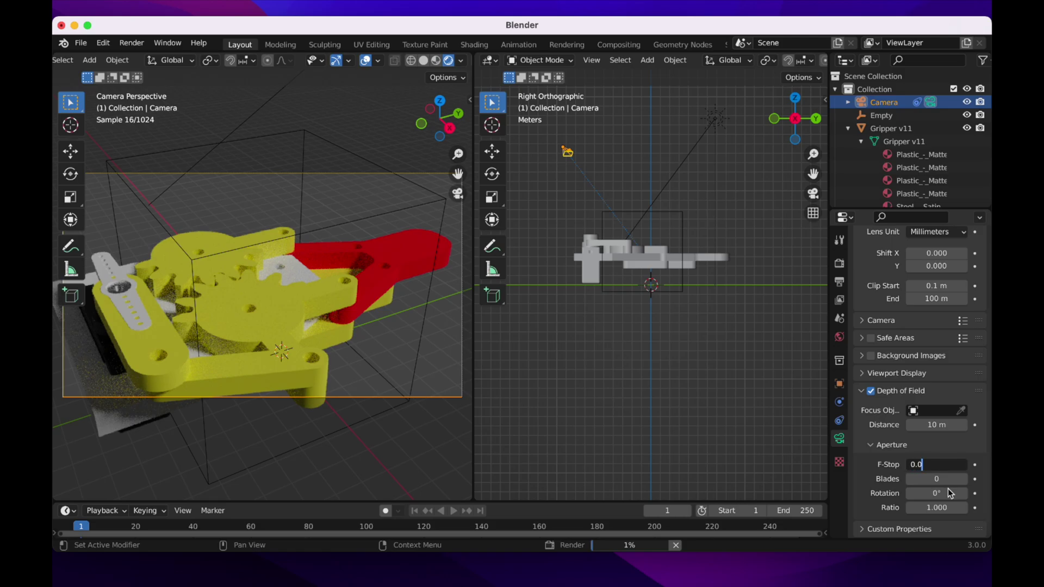
text(.0)
key(Return)
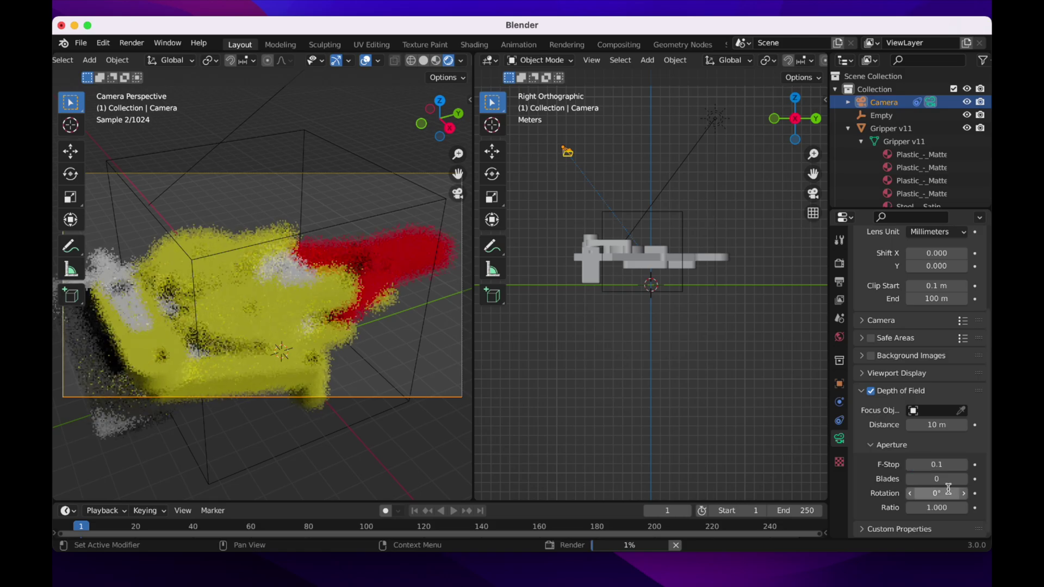
Step: Lower the camera to just above the gripper's height in the right view, and raise it well above the gripper in an angled view
click(839, 263)
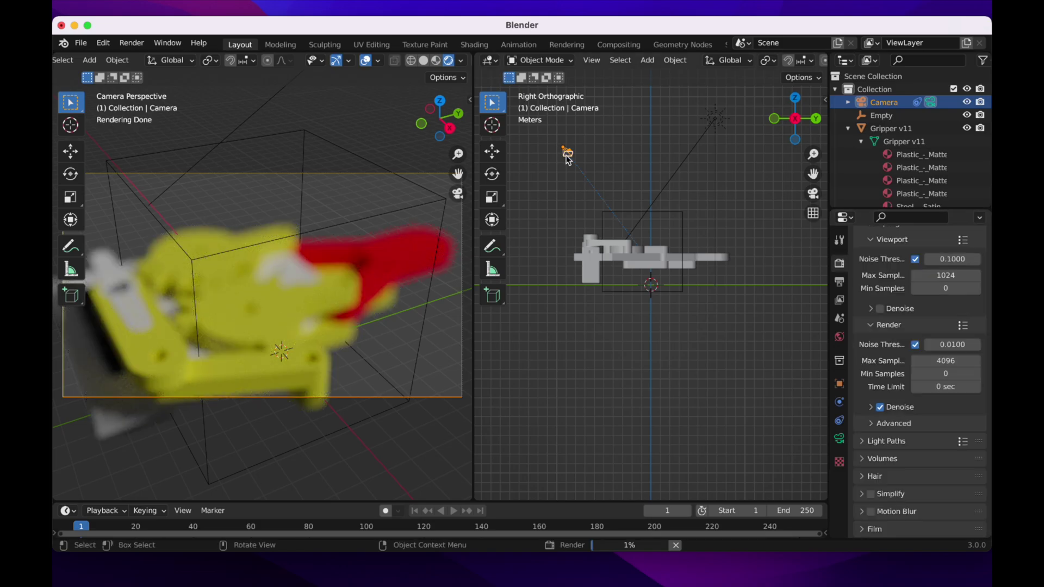
drag(567, 158, 620, 234)
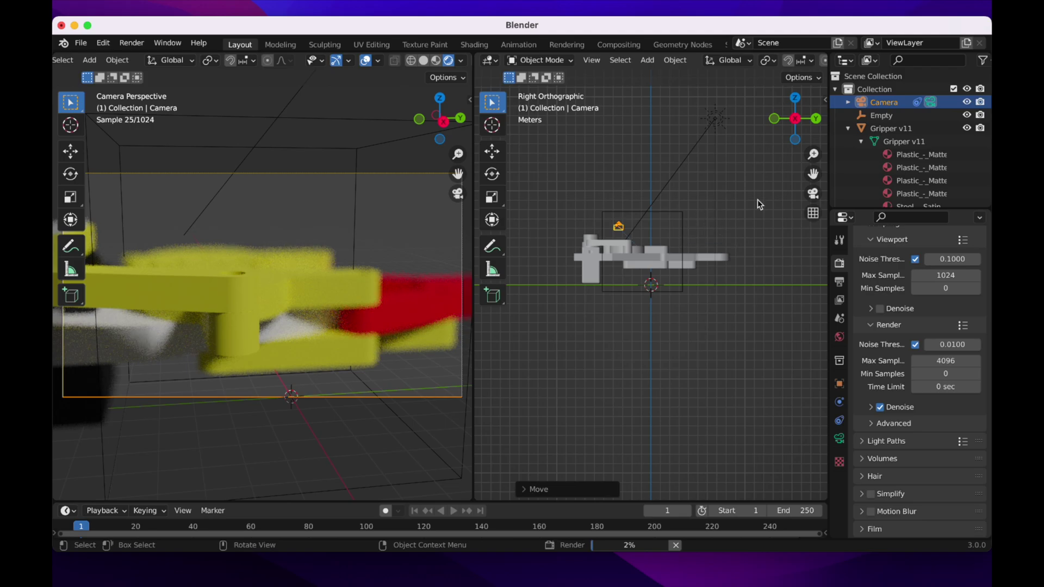
middle_drag(765, 141, 660, 272)
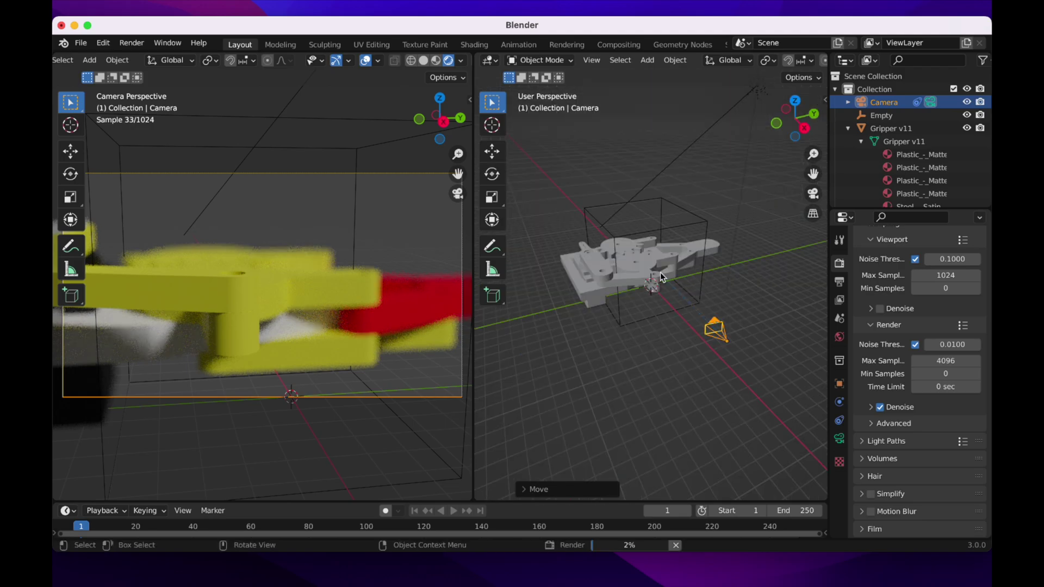
key(g)
click(697, 187)
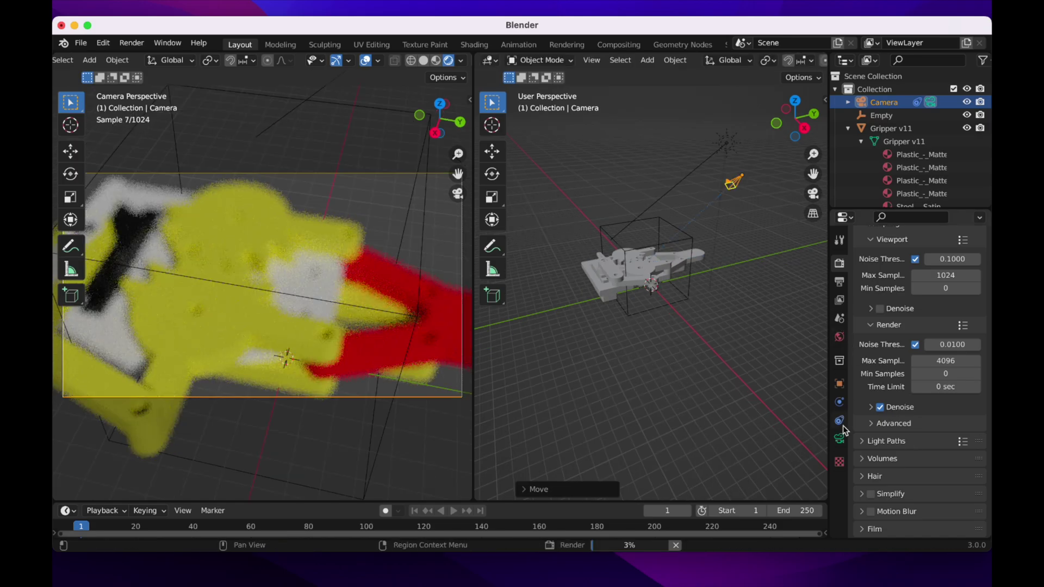
Step: Try an F-Stop of 0.3 for the camera's depth of field and settle on 0.5
click(840, 442)
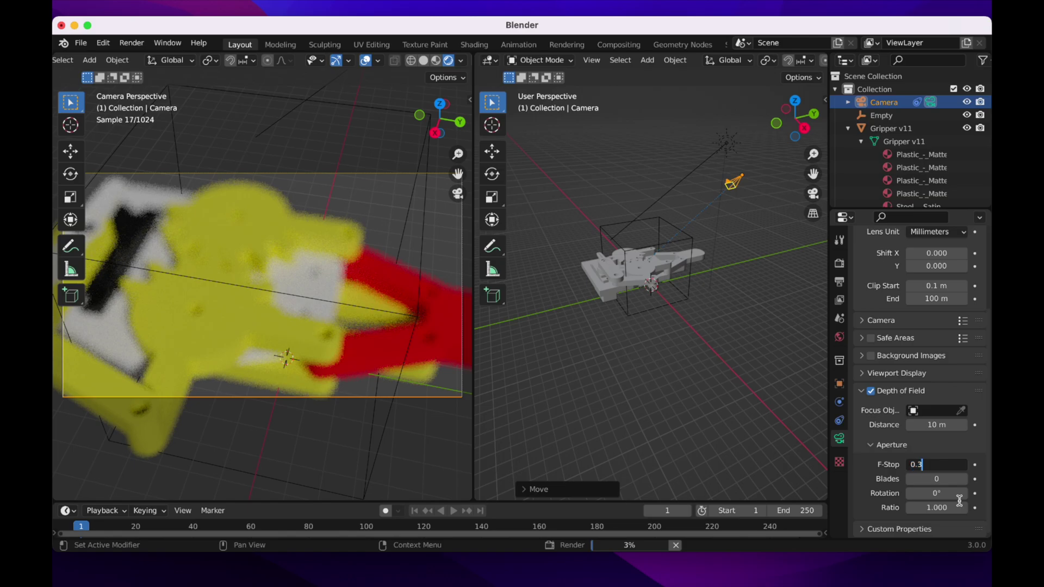
key(Return)
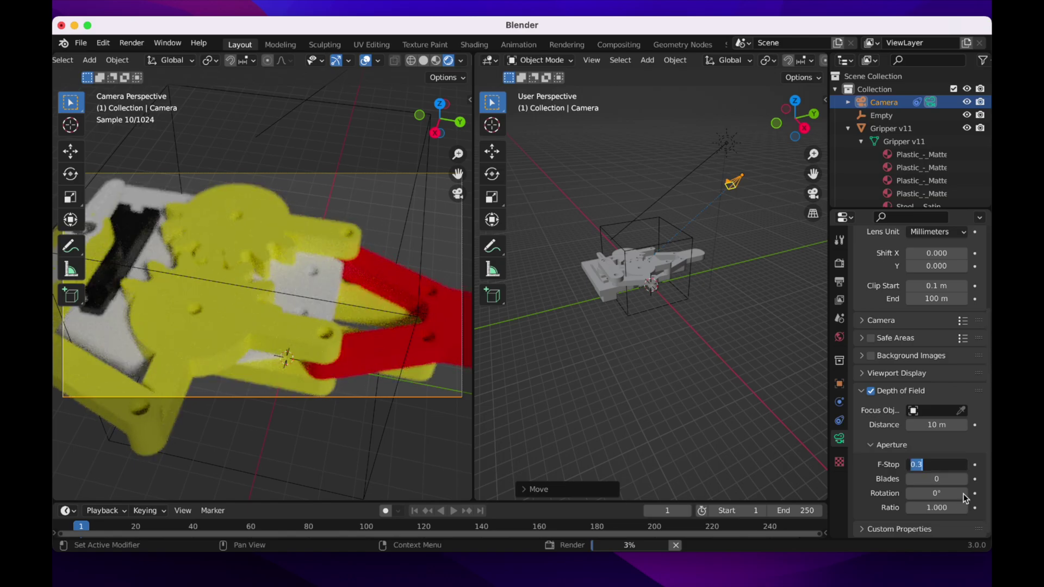
key(Return)
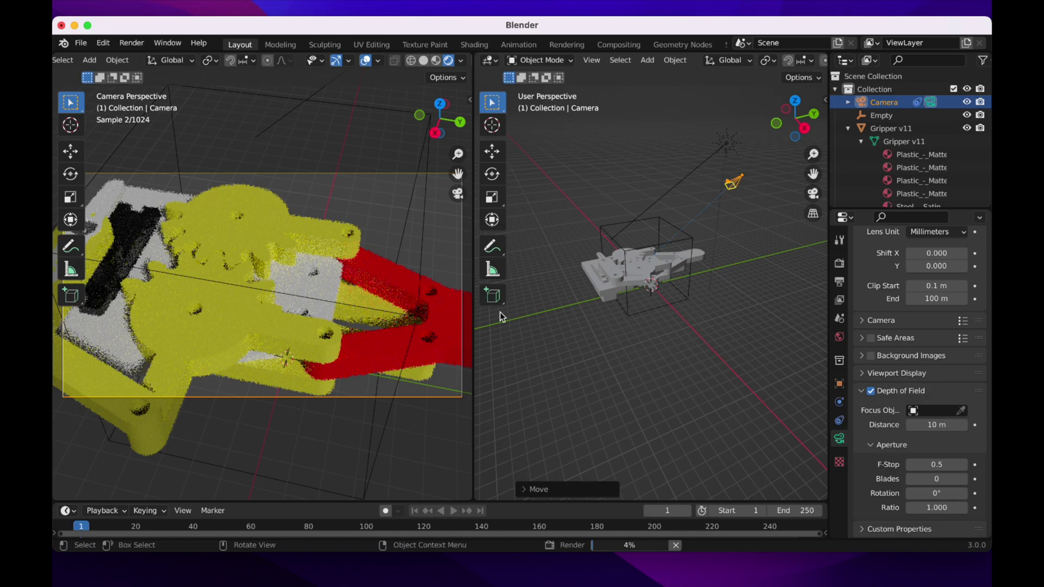
Step: Lower the camera beside the gripper's base in the perspective view for a flatter view of the model
drag(738, 187, 612, 294)
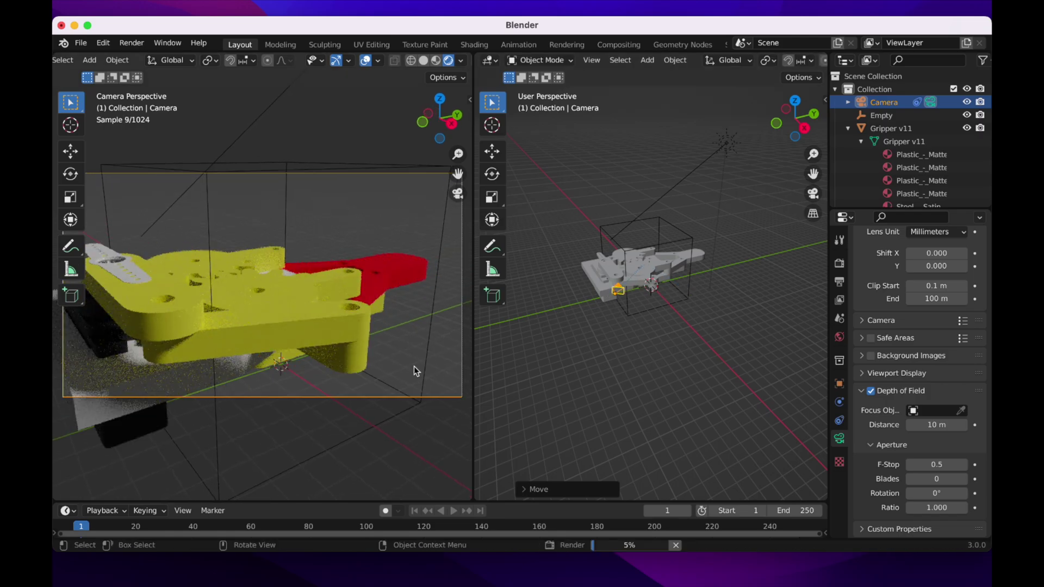
click(325, 397)
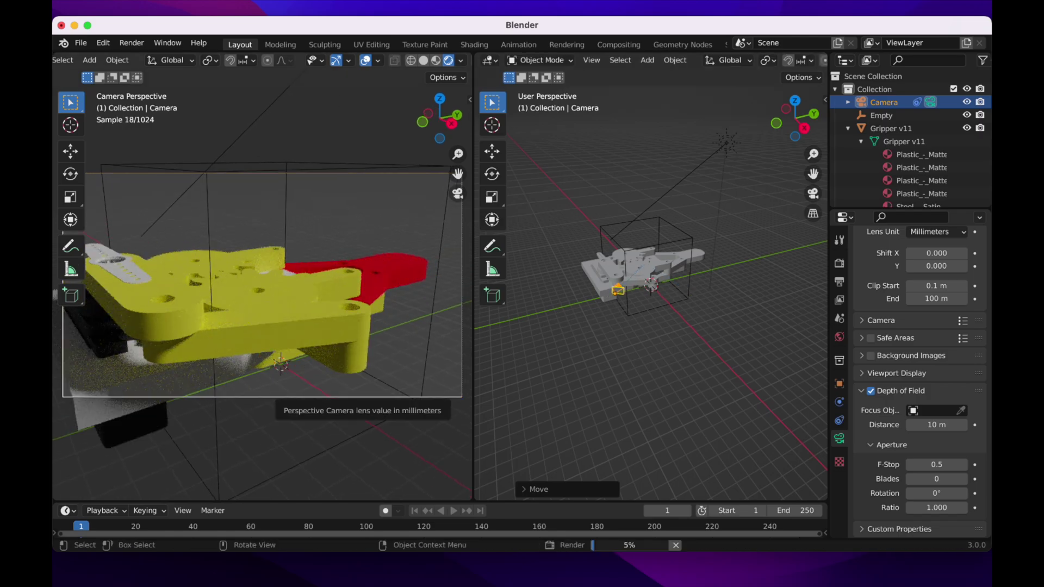
Step: Enlarge the timeline area and keyframe the location of the cube-shaped empty at frame 1
click(218, 481)
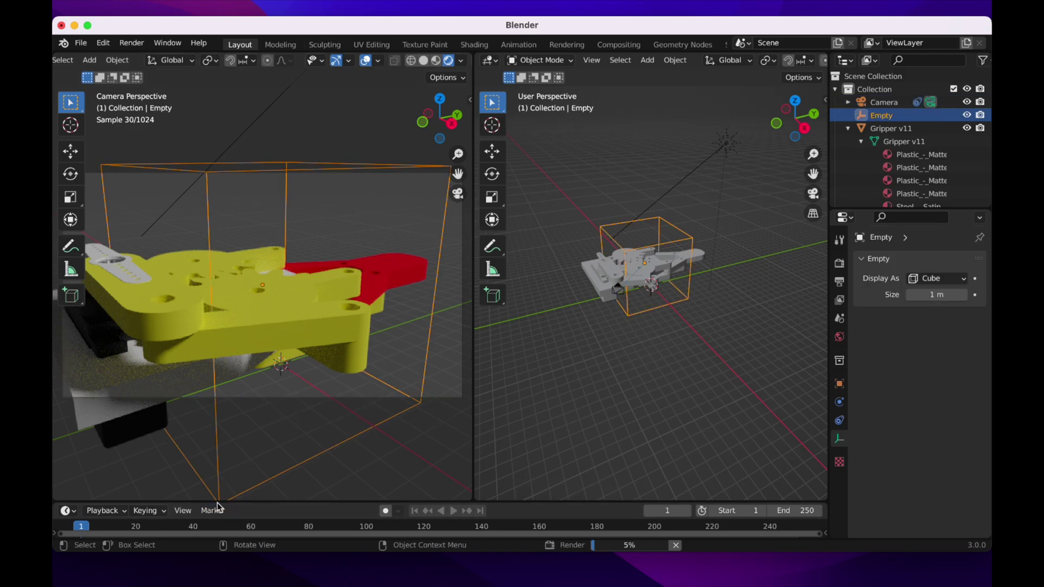
key(g)
drag(217, 503, 223, 444)
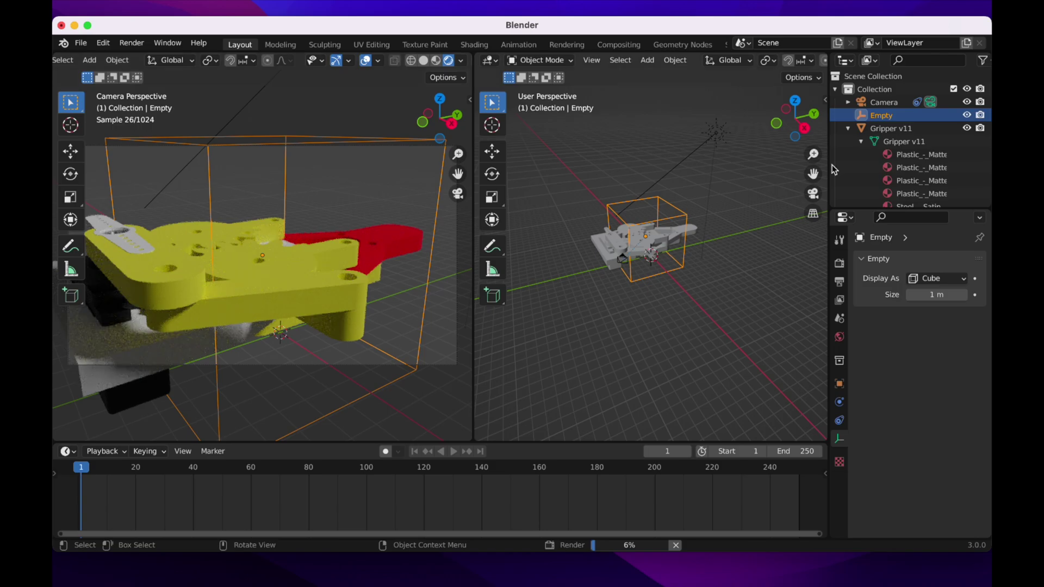
click(839, 384)
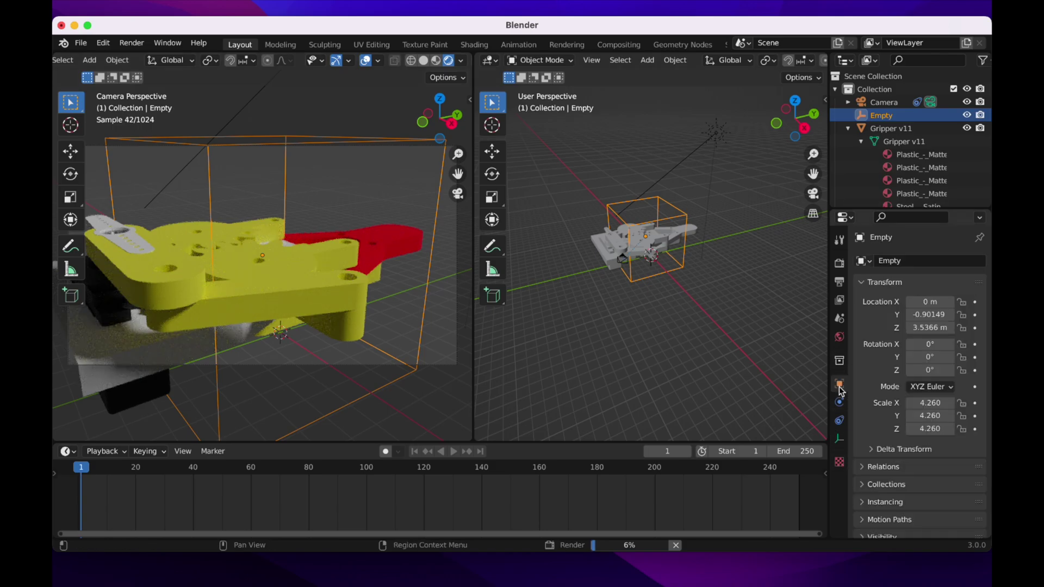
click(975, 303)
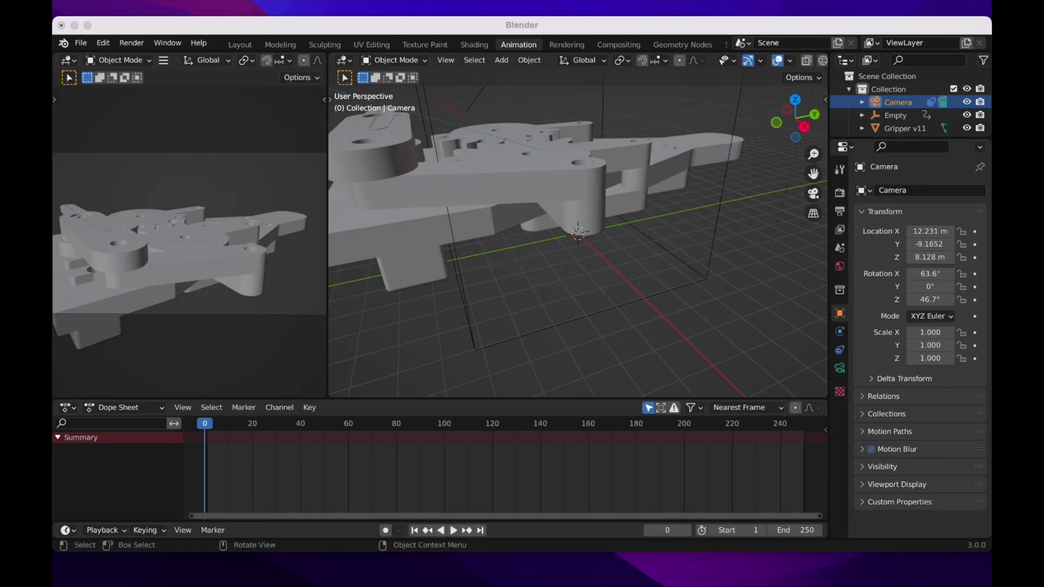
Step: Keyframe the camera's location and rotation at frame 0 in the Animation workspace
click(878, 103)
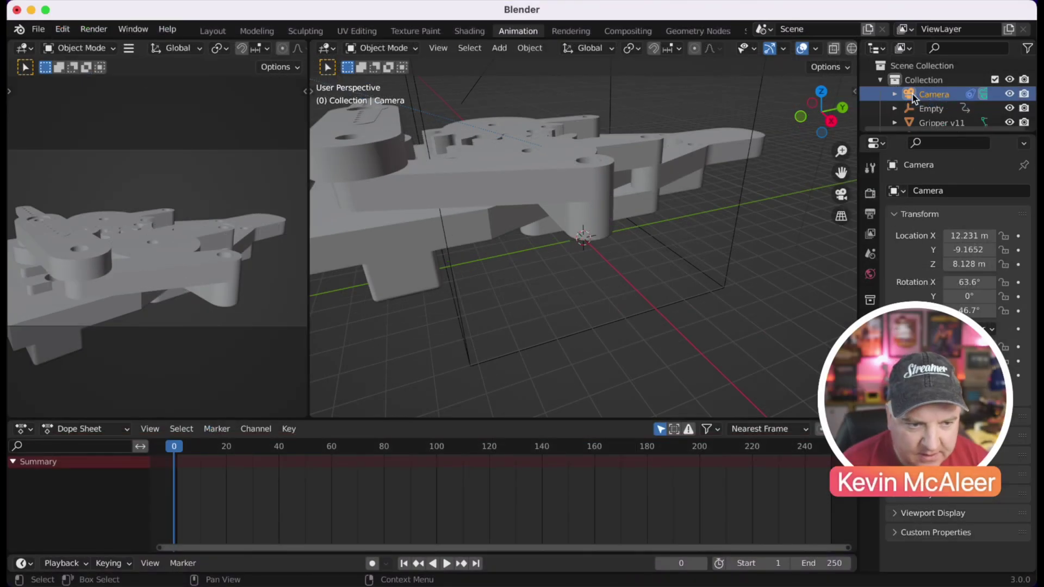
mouse_move(171, 454)
mouse_down()
mouse_move(390, 451)
mouse_move(182, 445)
mouse_up()
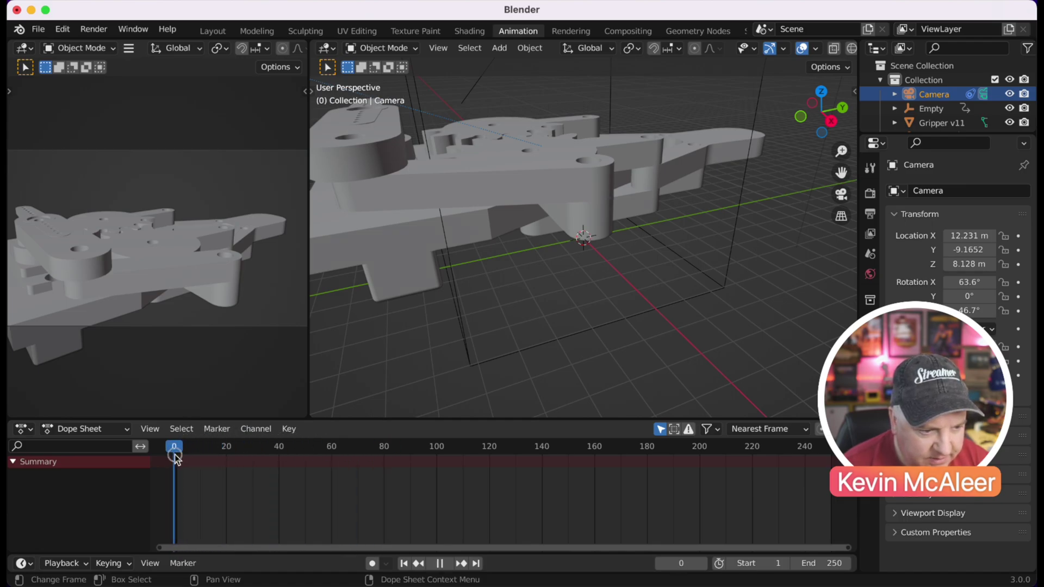
click(1019, 236)
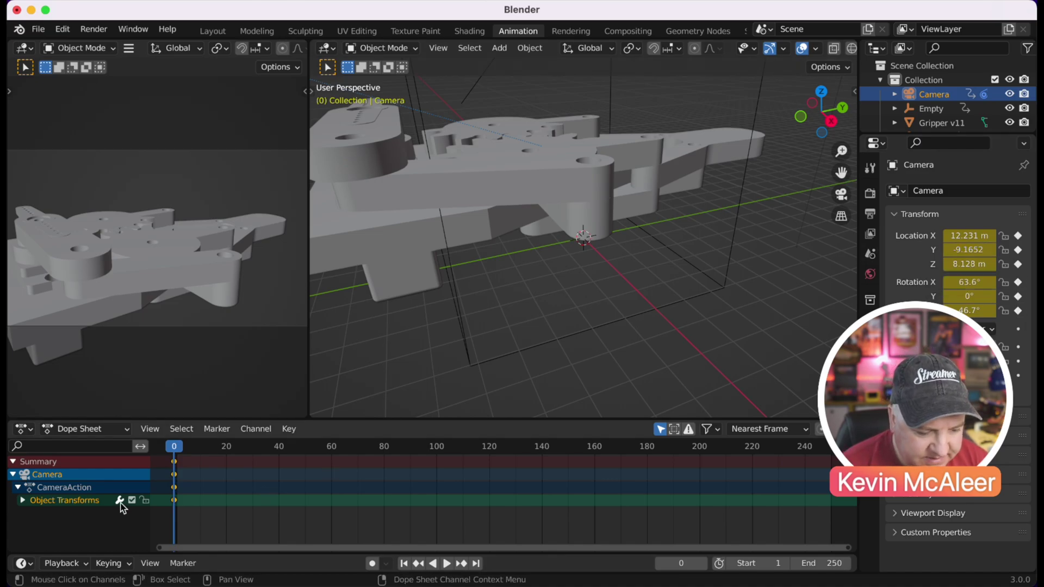
Step: Go to frame 30 and raise the camera above the gripper, to about X 13.7, Y 0.2, Z 13.1 m
key(space)
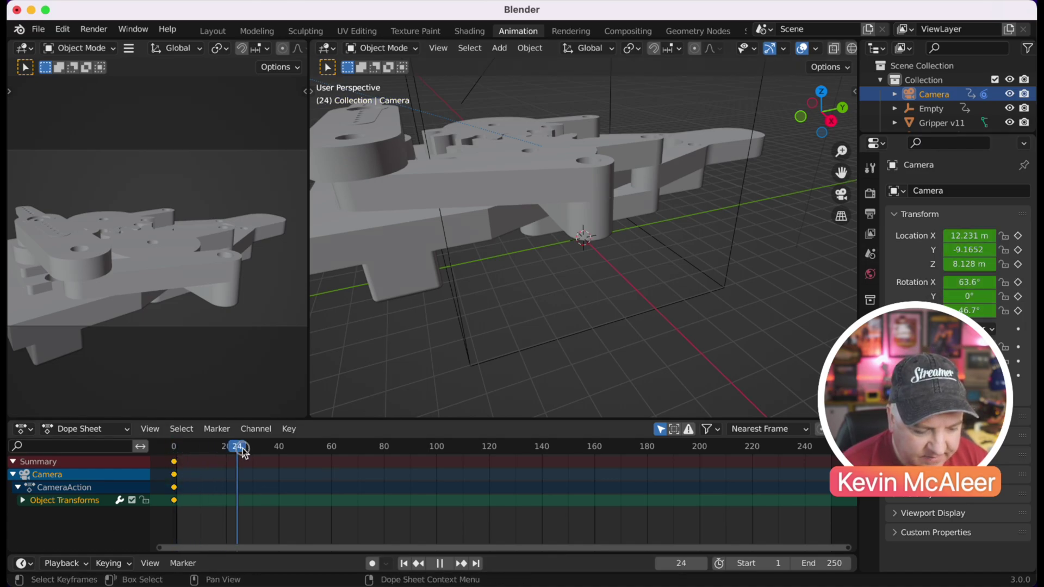
drag(248, 453, 257, 453)
key(space)
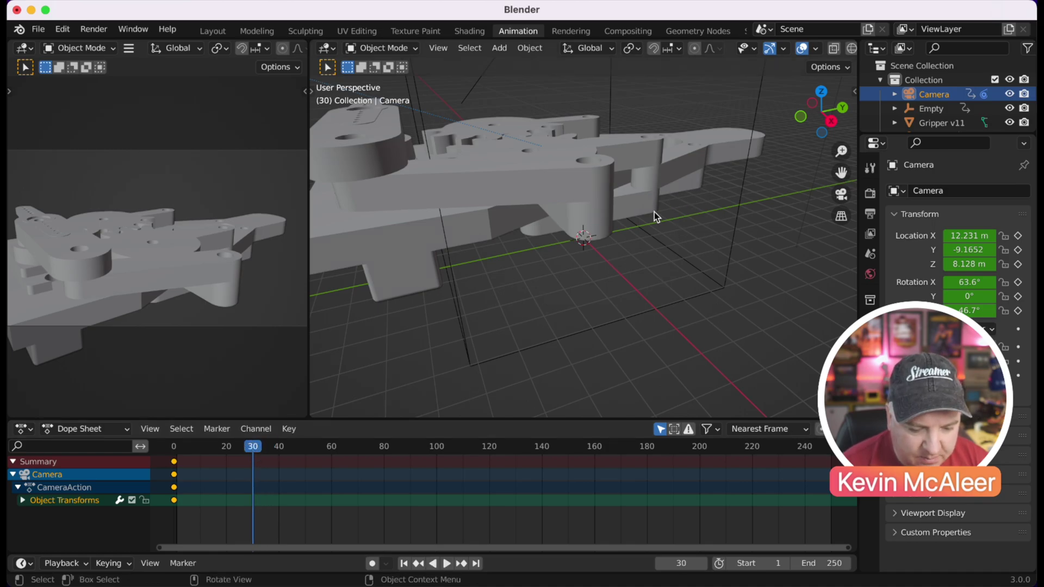
scroll(654, 212, down, 6)
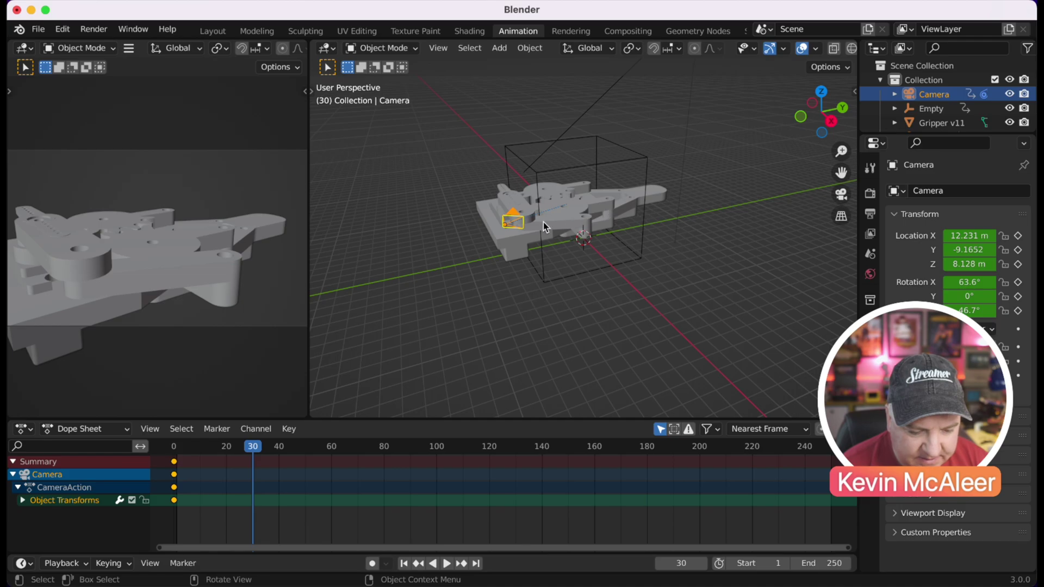
key(g)
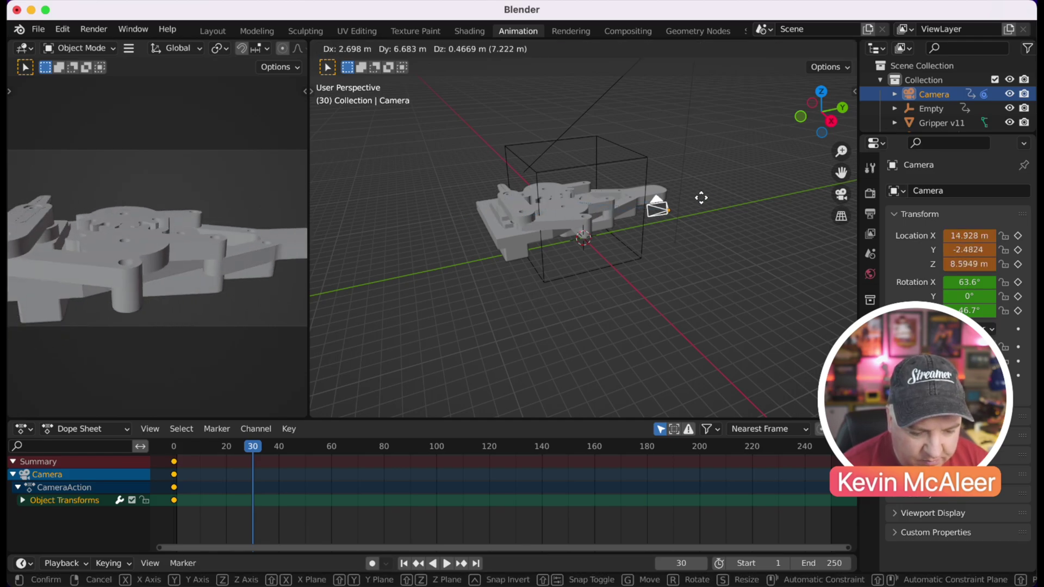
click(734, 93)
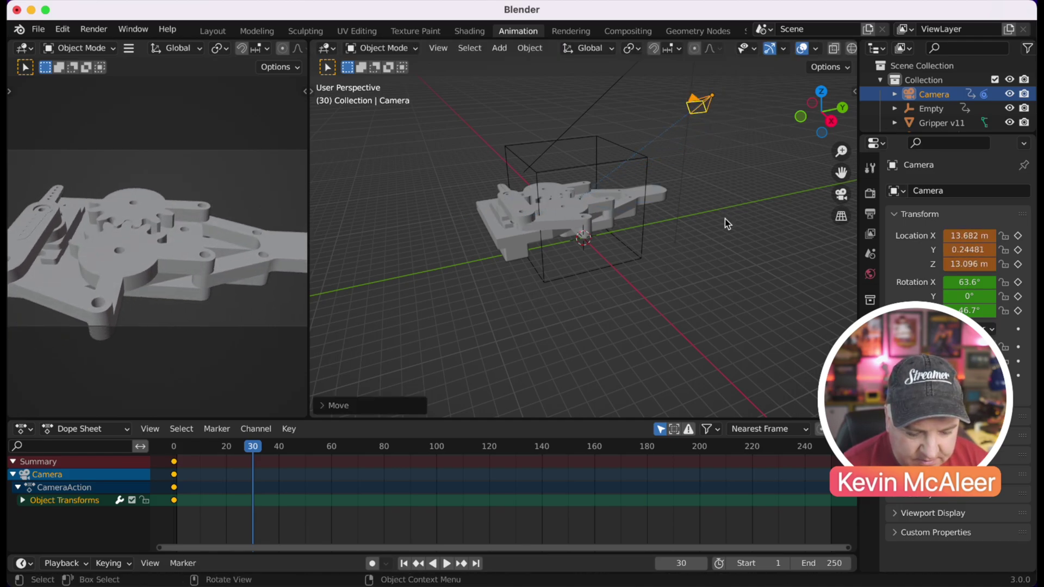
Step: In the top view, move the camera onto the Y axis beyond the gripper's tip, at about Y 22.3 m
key(KP_5)
key(KP_7)
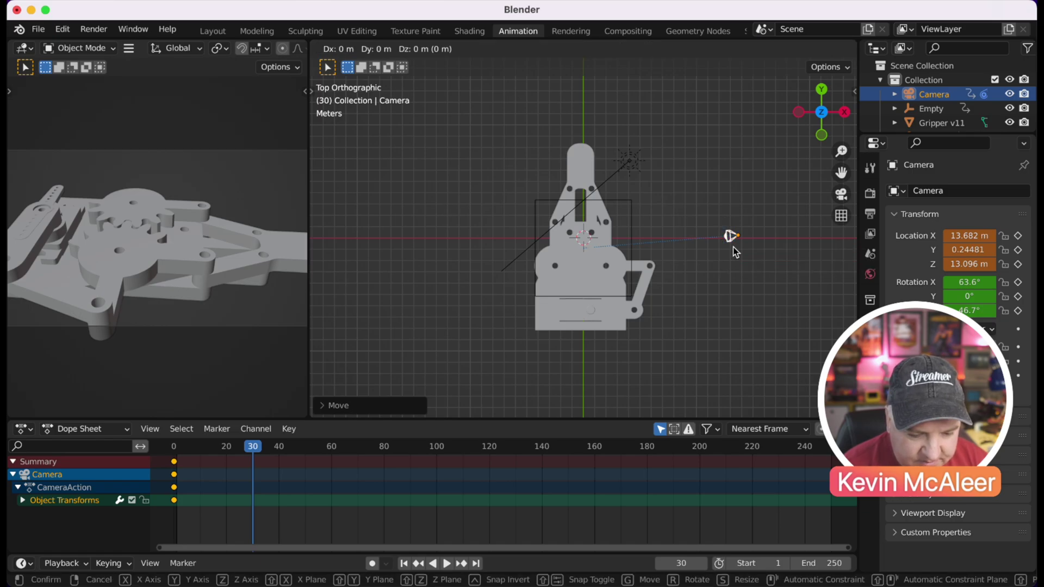
key(g)
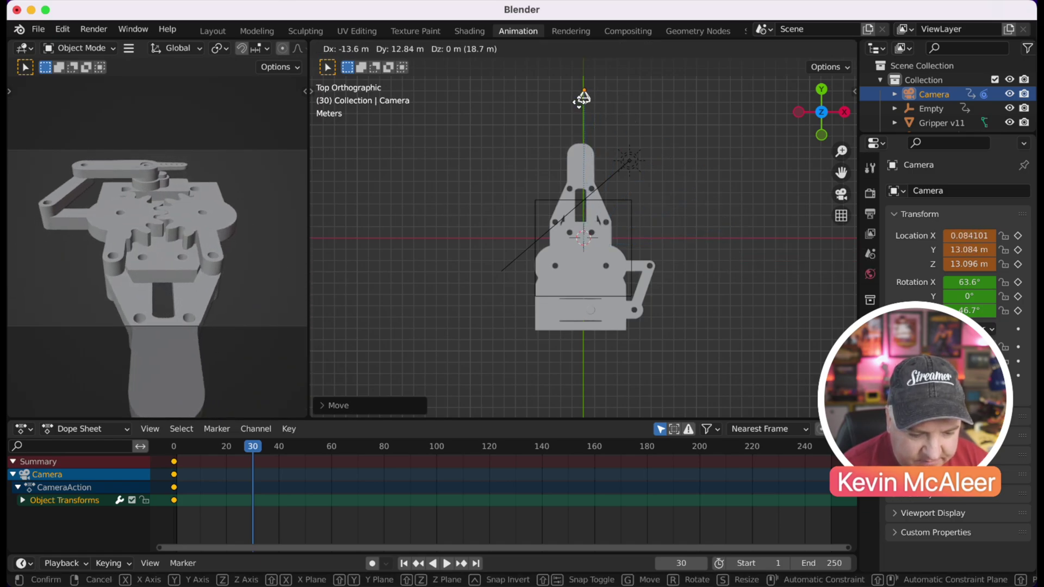
click(582, 89)
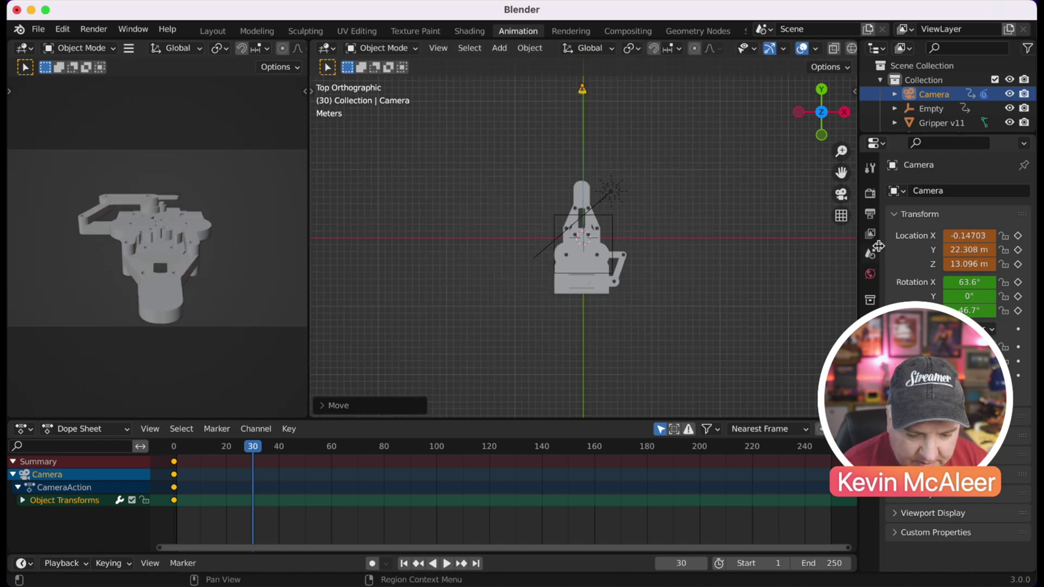
Step: Keyframe the camera's location and rotation at frame 30
click(1018, 236)
click(1018, 250)
click(1018, 282)
click(1018, 297)
click(1018, 310)
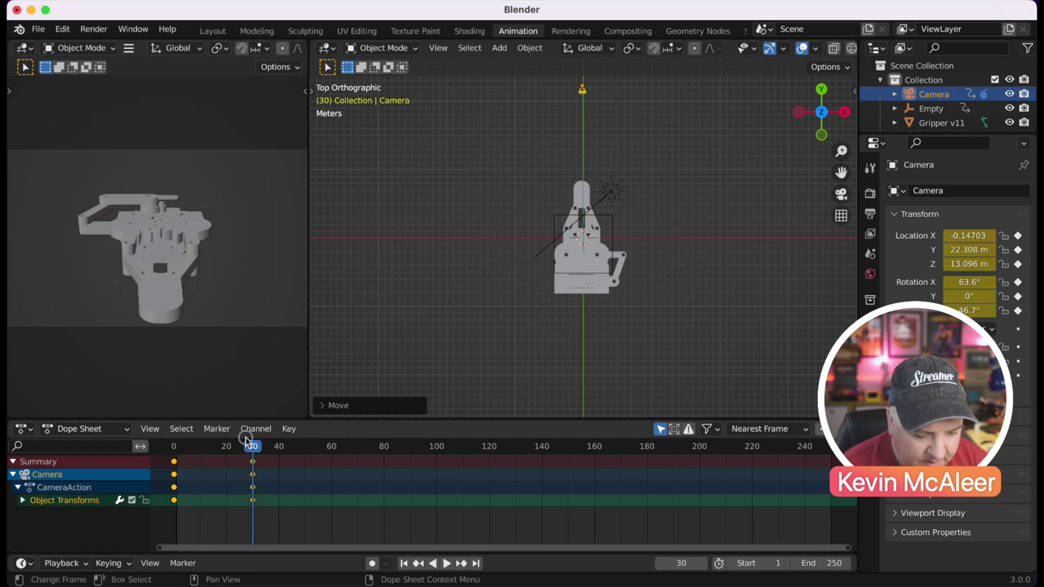
Step: At frame 60, move the camera onto the negative X axis at about X -26.6 m and keyframe its location and rotation
mouse_move(333, 449)
mouse_down()
mouse_move(320, 447)
mouse_move(332, 447)
mouse_up()
key(g)
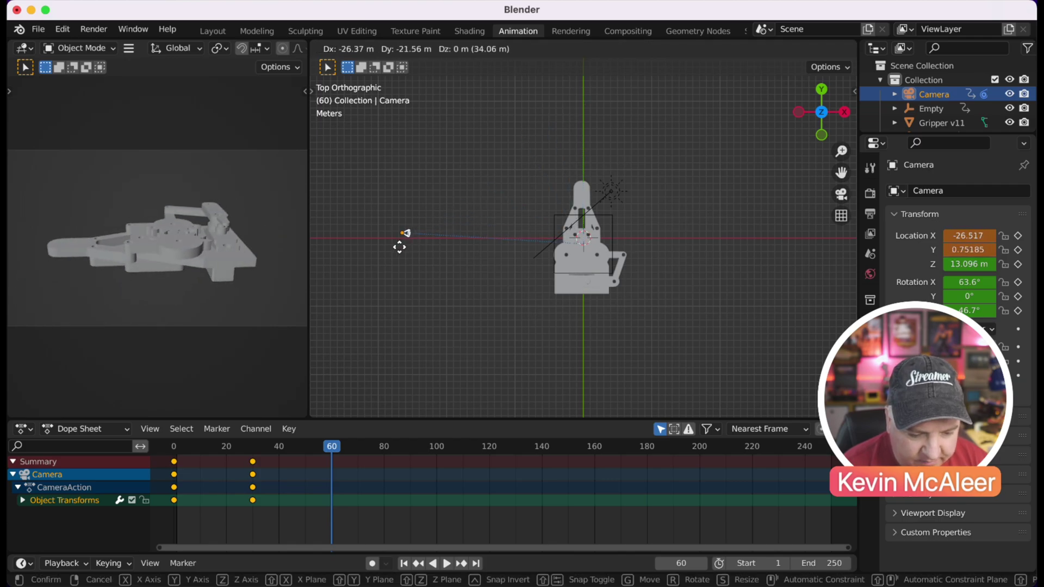
click(400, 252)
click(1018, 235)
click(1018, 250)
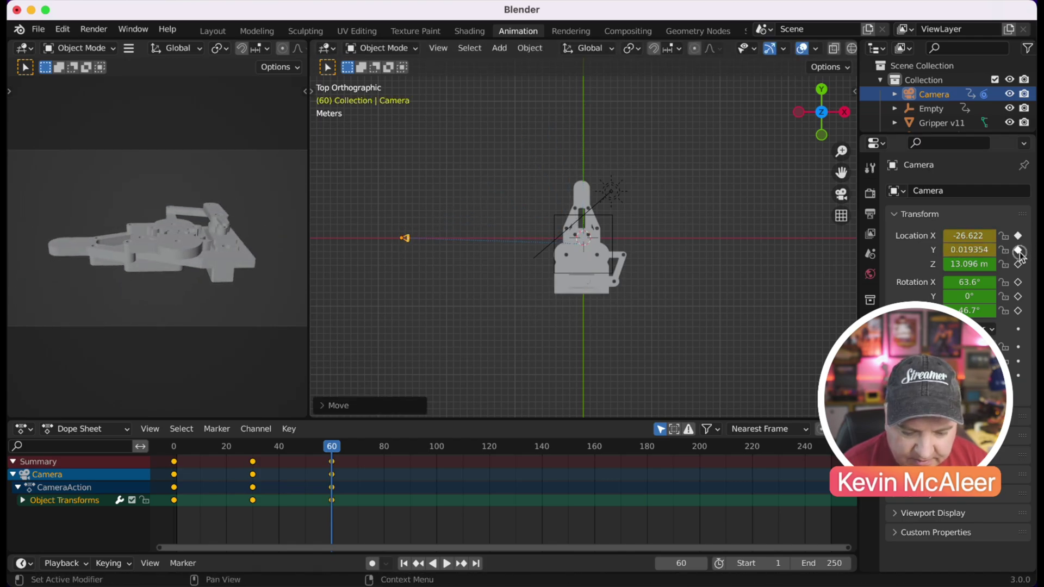
click(1018, 310)
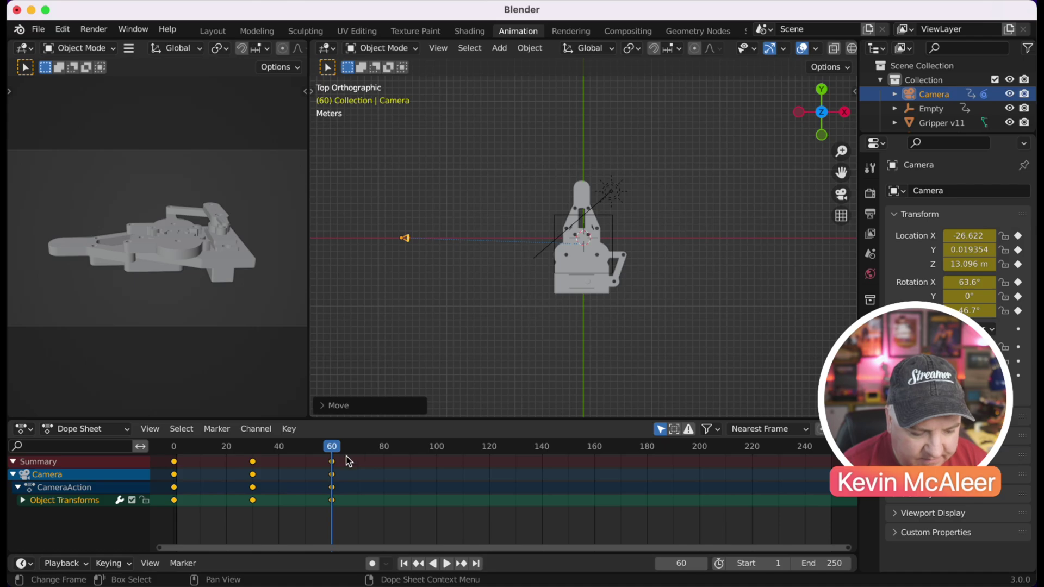
Step: Widen the camera view and play the camera animation from frame 0
drag(335, 450, 174, 450)
key(space)
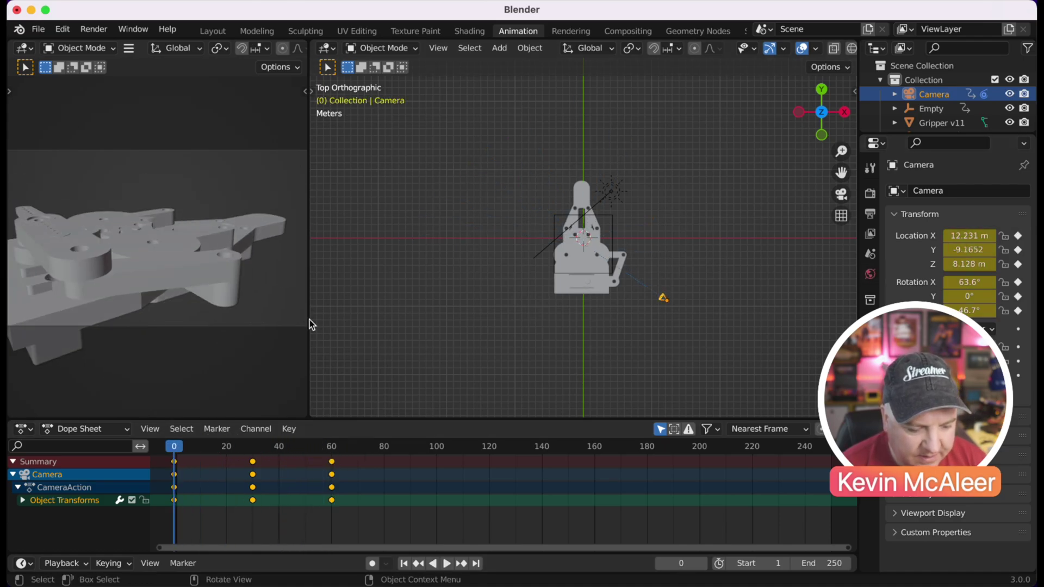
drag(309, 319, 531, 321)
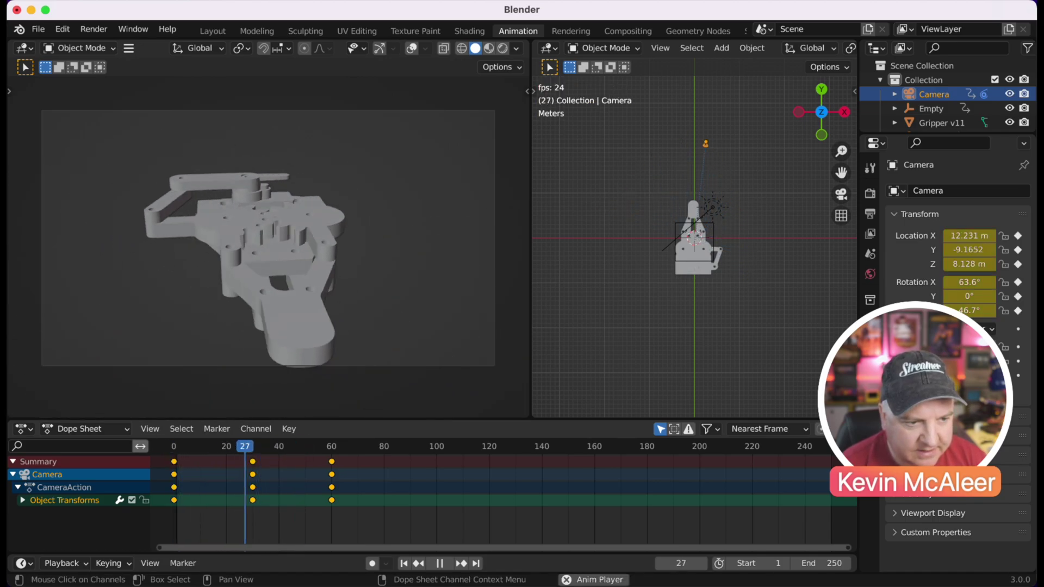
key(space)
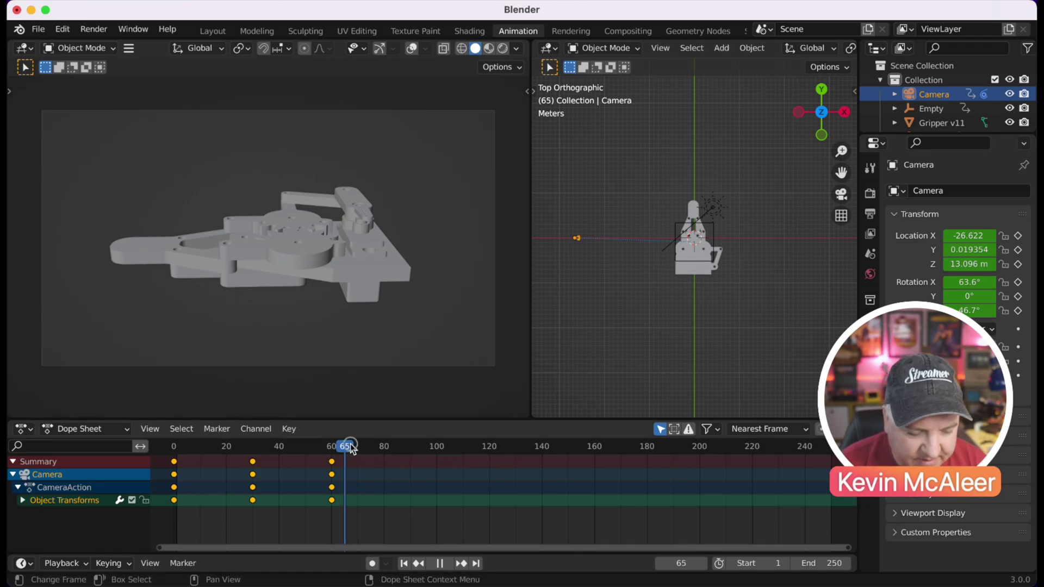
Step: Check the frames just past the last keyframe and set the scene's end frame to 70
key(Right)
key(Right)
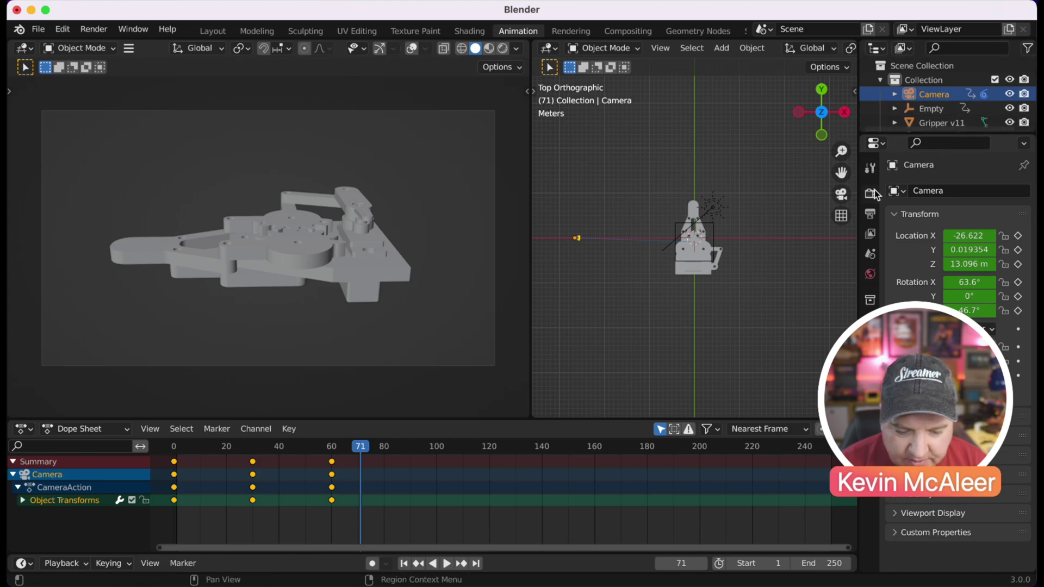
click(871, 214)
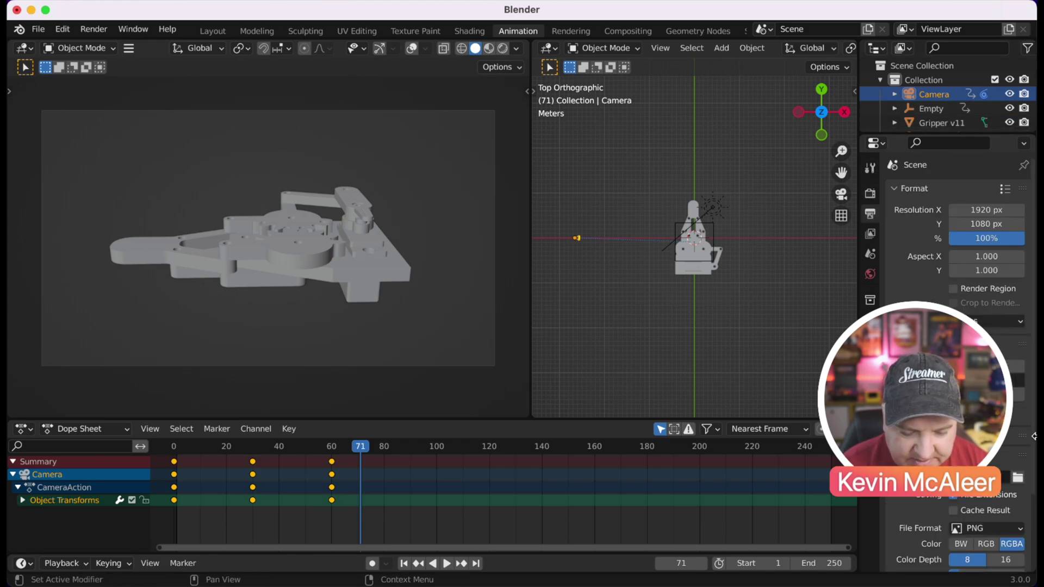
key(space)
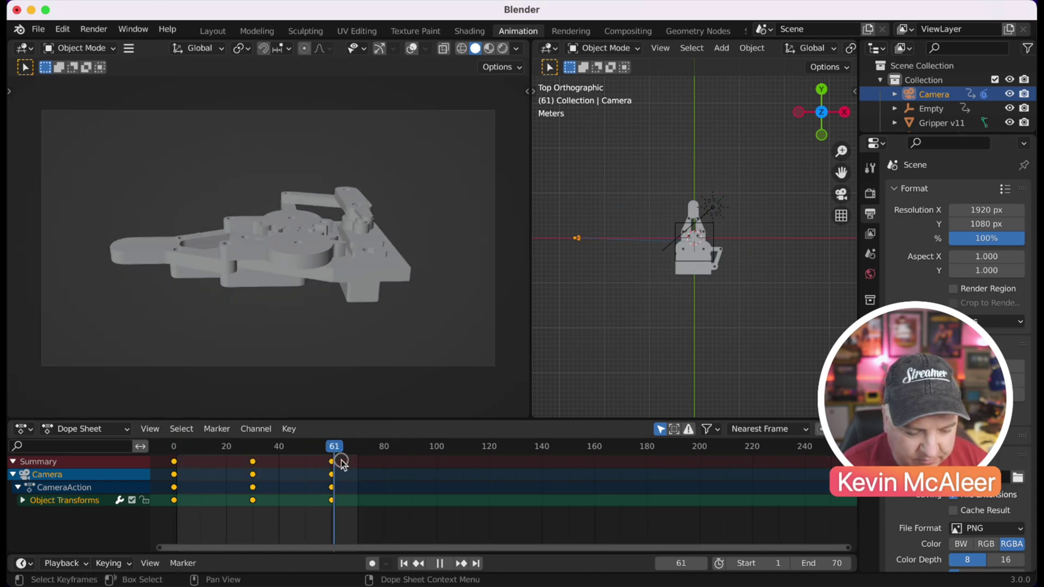
key(space)
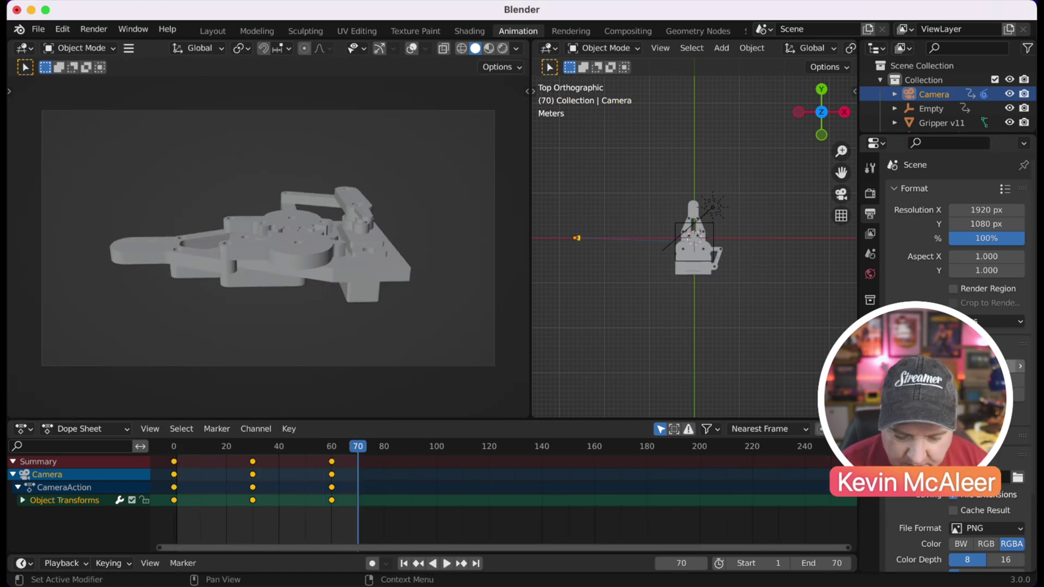
Step: Create a folder named Output on the Desktop and set it as the render output path
scroll(957, 244, down, 4)
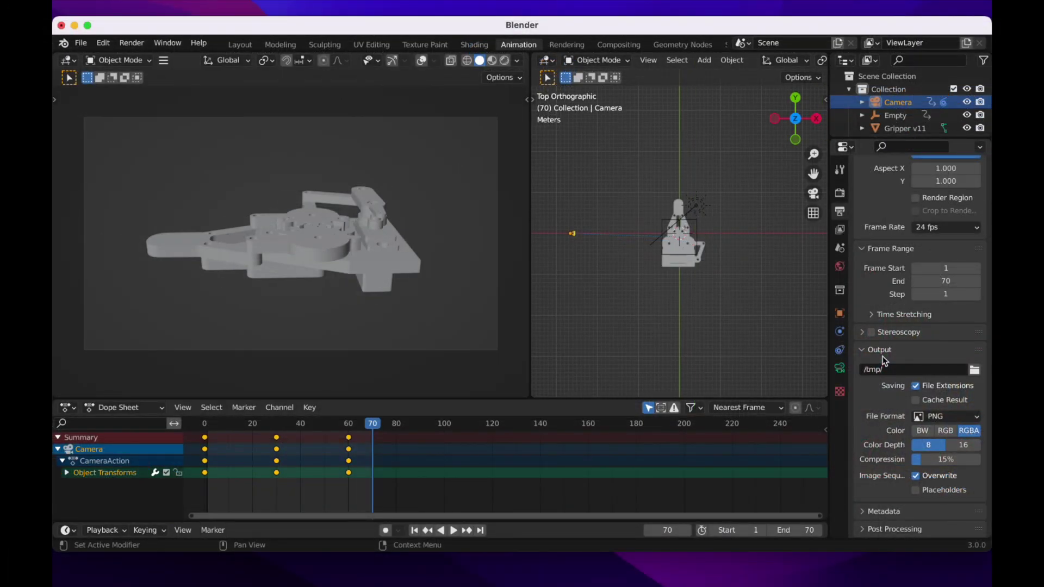
click(974, 371)
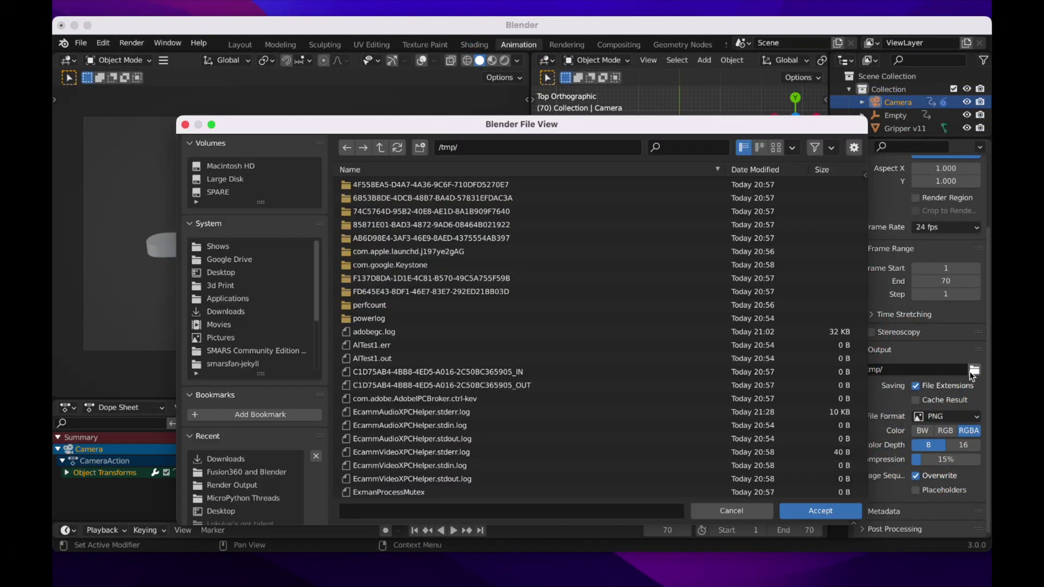
click(233, 274)
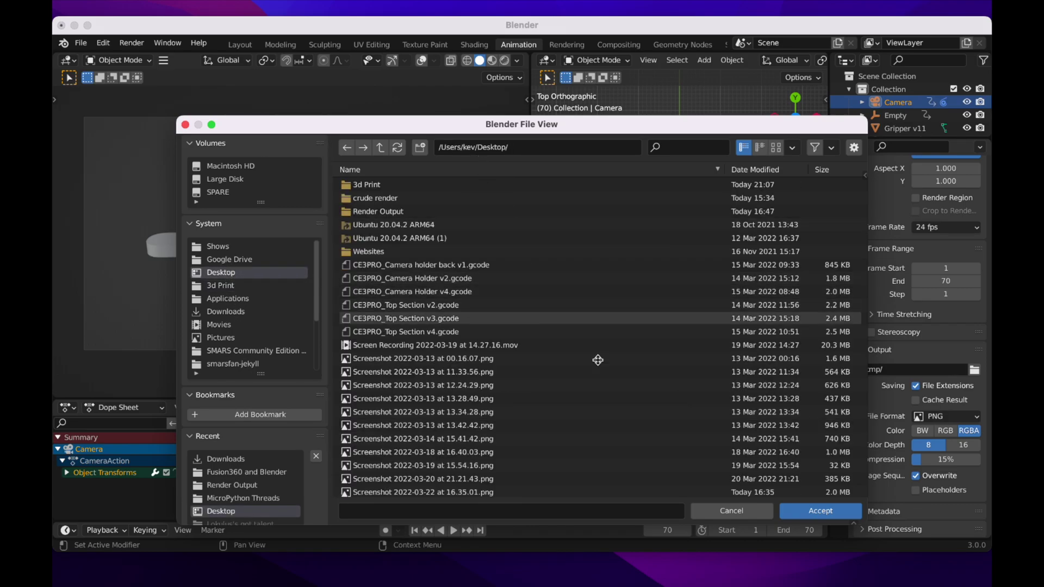
click(420, 148)
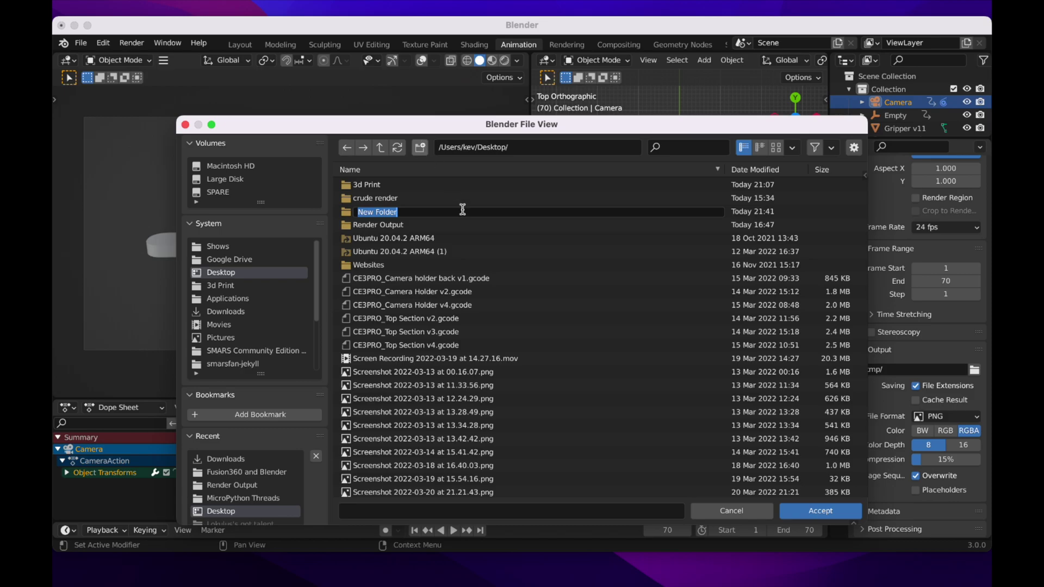
text(Output)
key(Return)
click(819, 511)
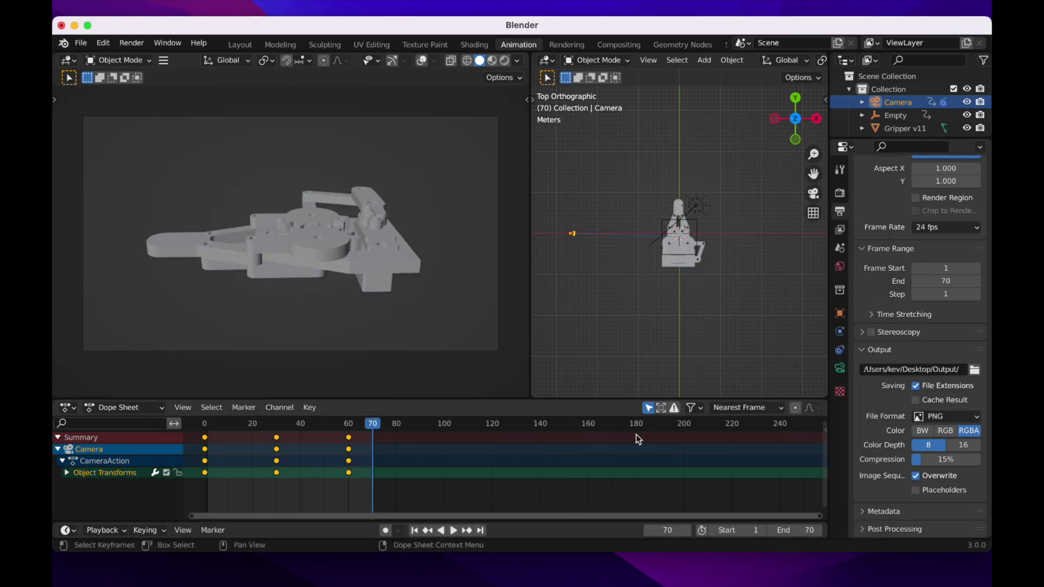
Step: Open the list of render commands
click(142, 44)
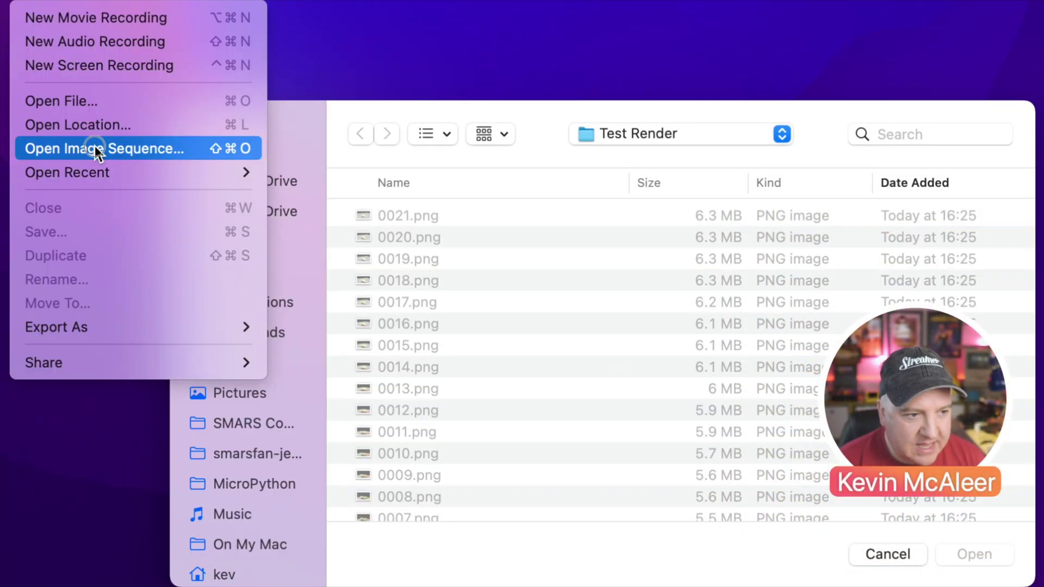
Step: Open the PNG frames in the Test Render folder as an image sequence at actual size, 24 frames per second, encoded as H.264
click(94, 145)
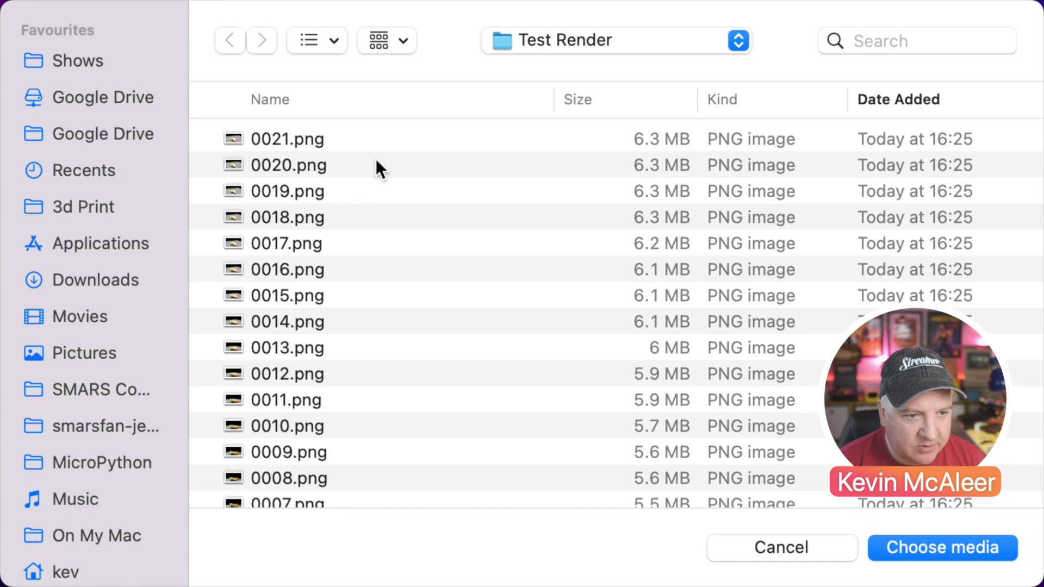
click(942, 547)
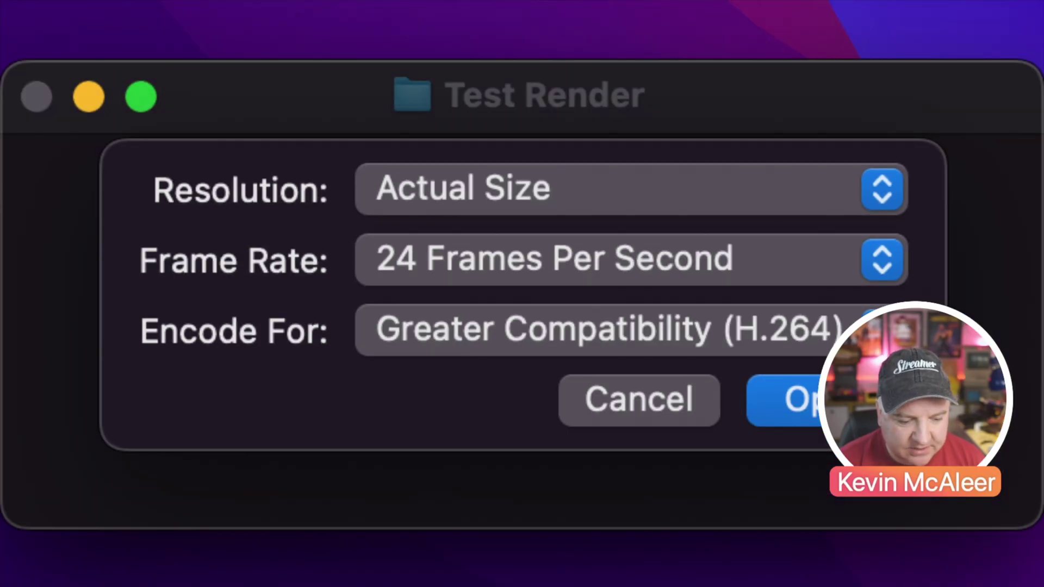
key(Return)
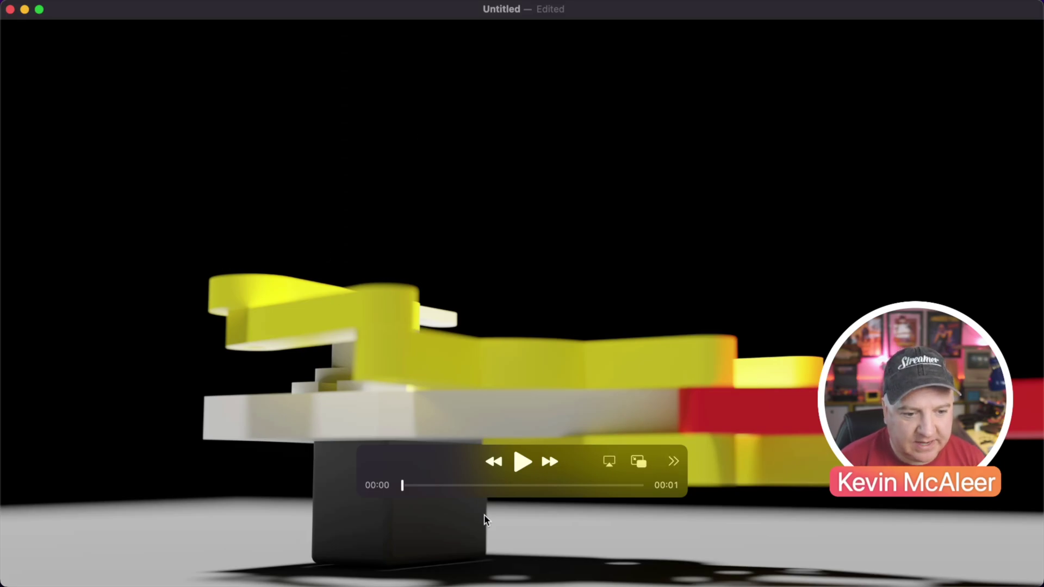
Step: Play the assembled gripper video several times to review the camera movement
click(515, 458)
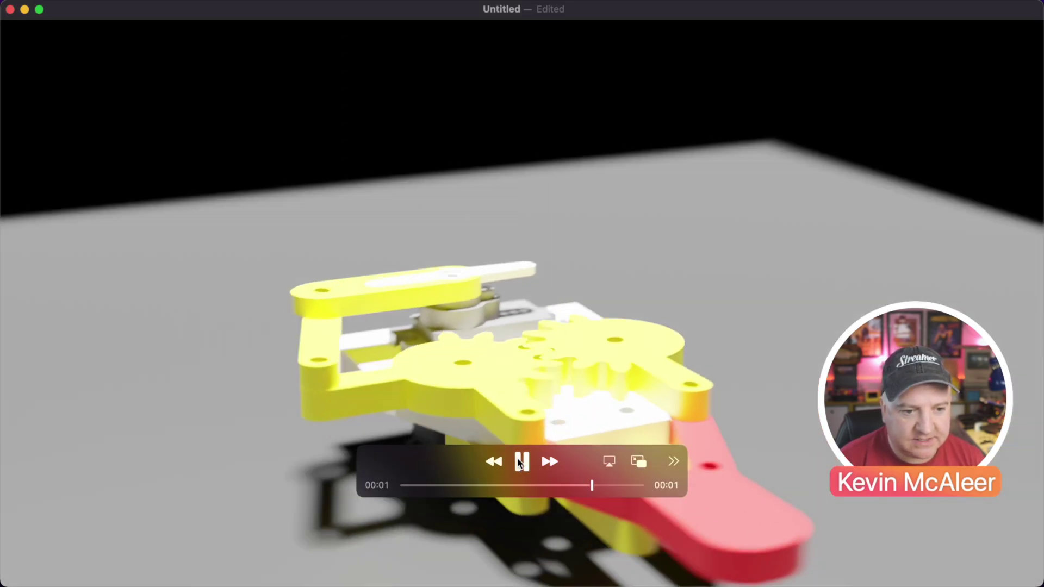
click(518, 461)
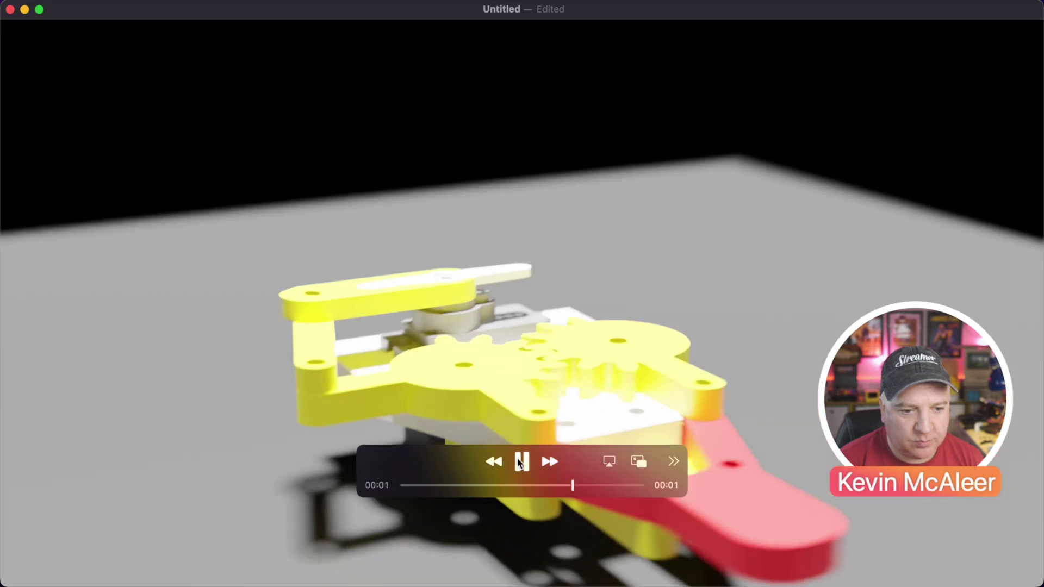
click(518, 461)
click(518, 461)
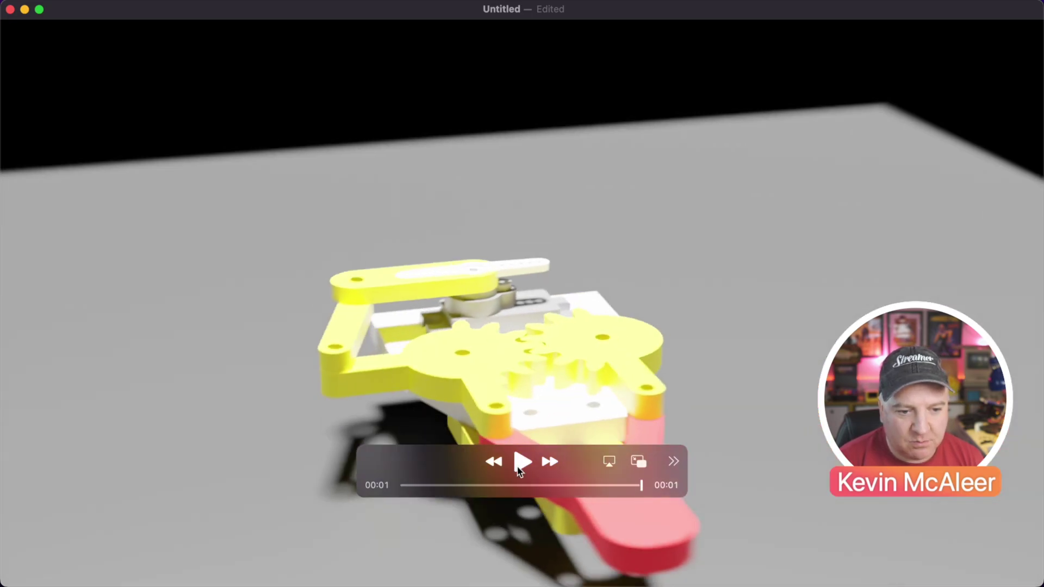
click(518, 466)
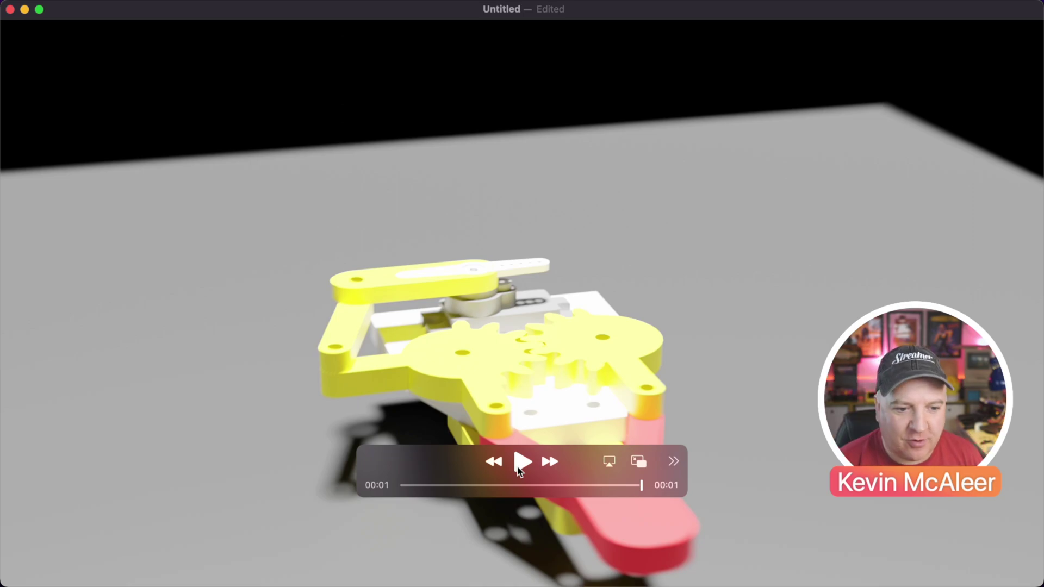
click(519, 465)
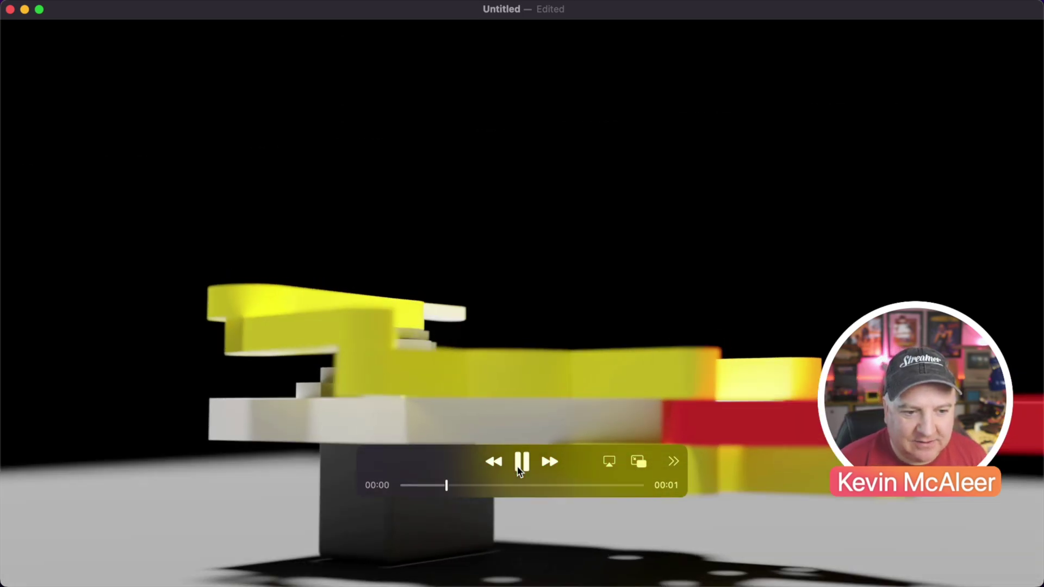